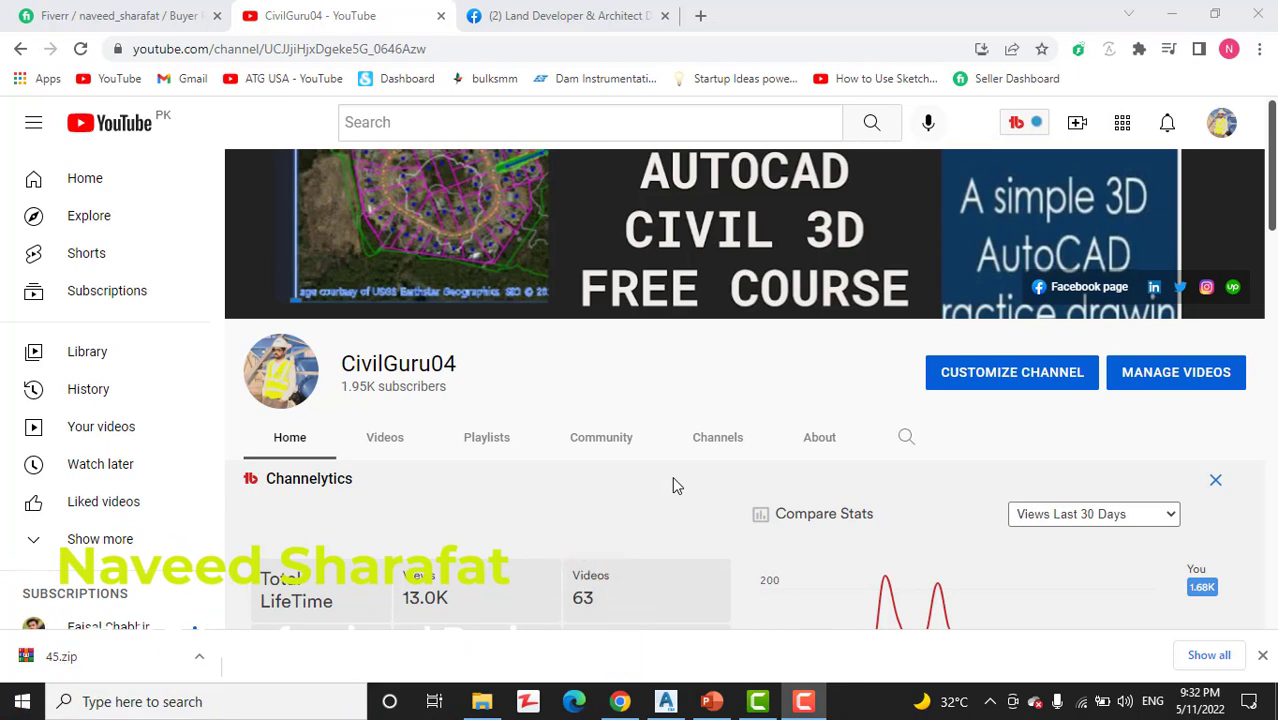
Step: Scroll to the Channelytics stats: 13.0K lifetime views, 63 videos, 1.68K views in 30 days
scroll(674, 483, down, 3)
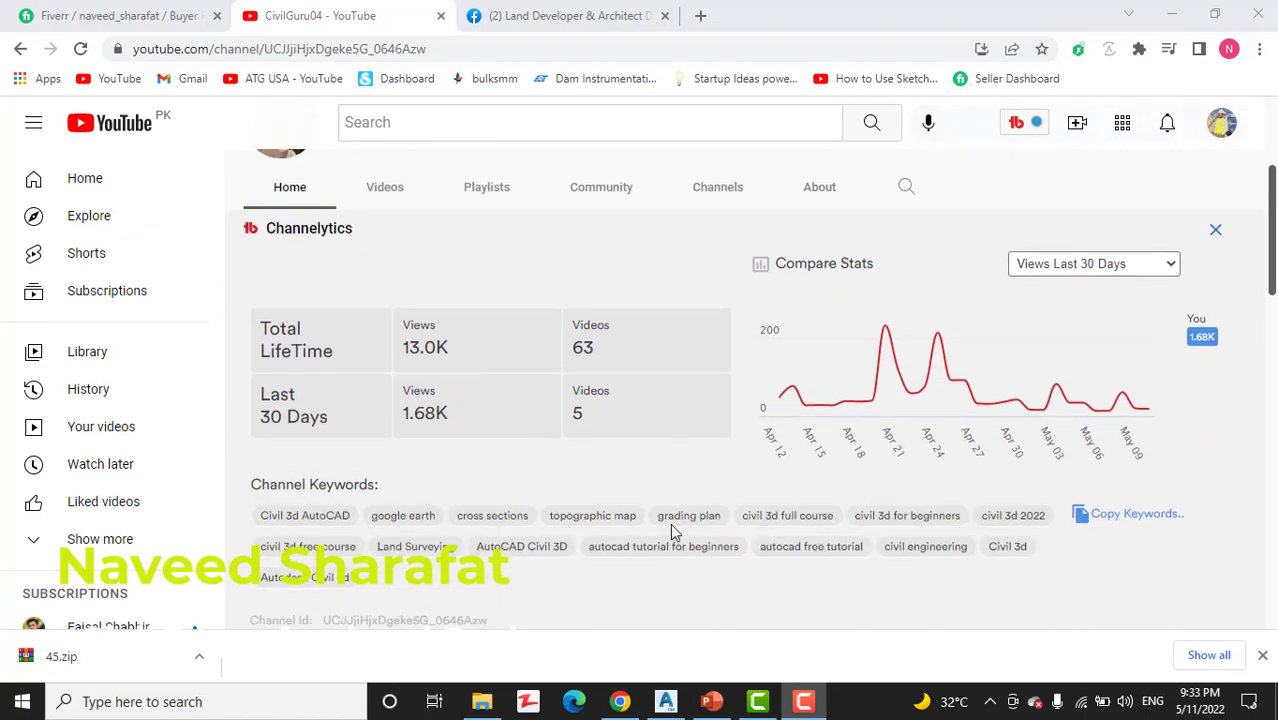
Step: Switch to the Facebook tab and scroll through the Land Developer & Architect Designer page
click(557, 12)
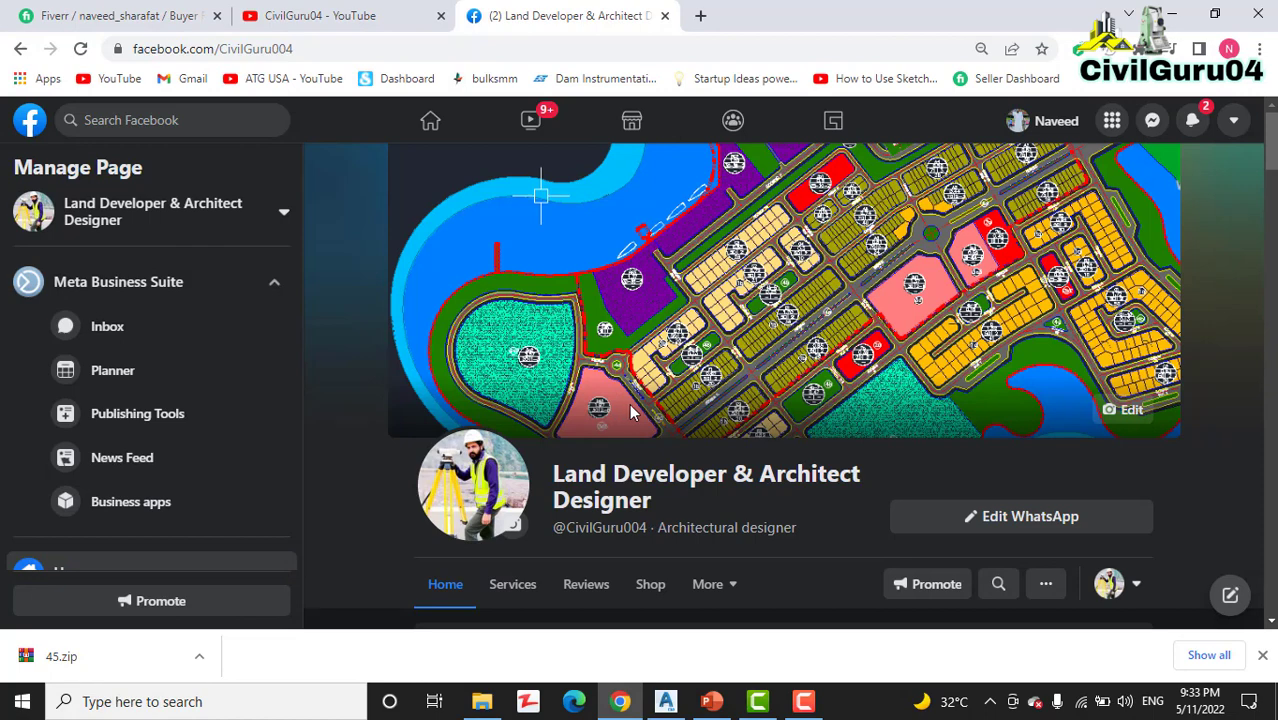
scroll(629, 403, down, 5)
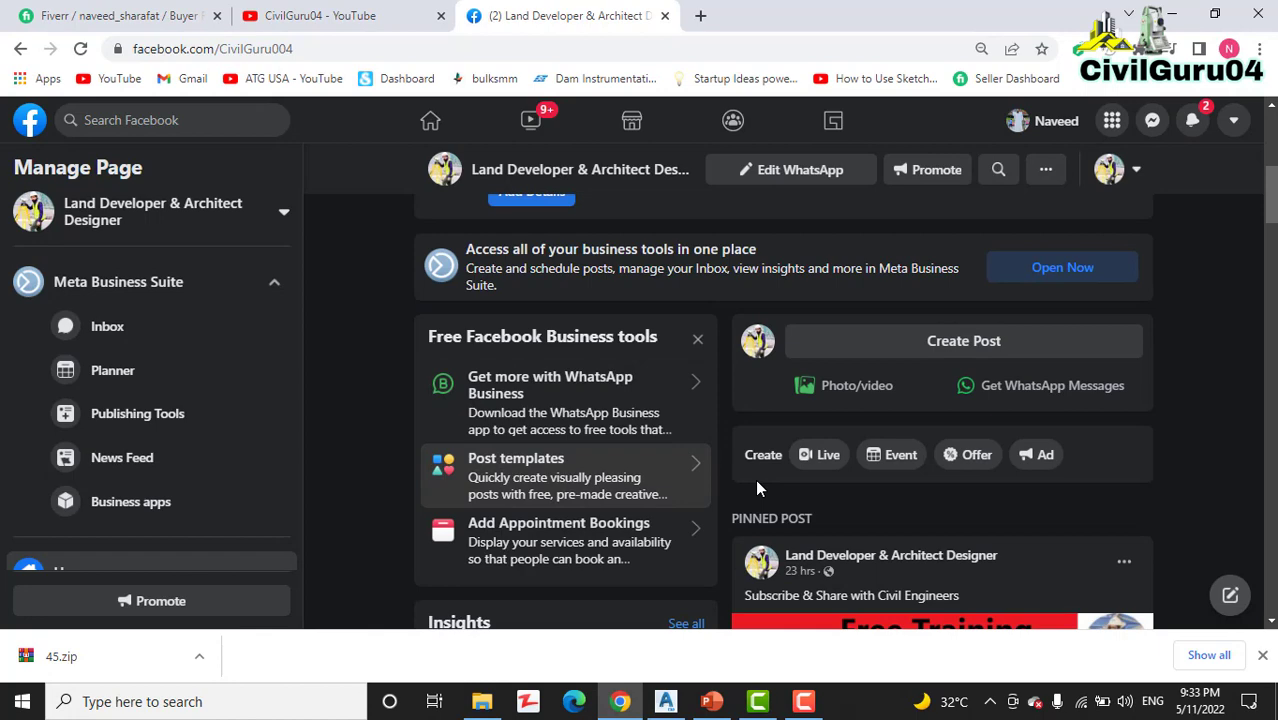
scroll(727, 480, down, 5)
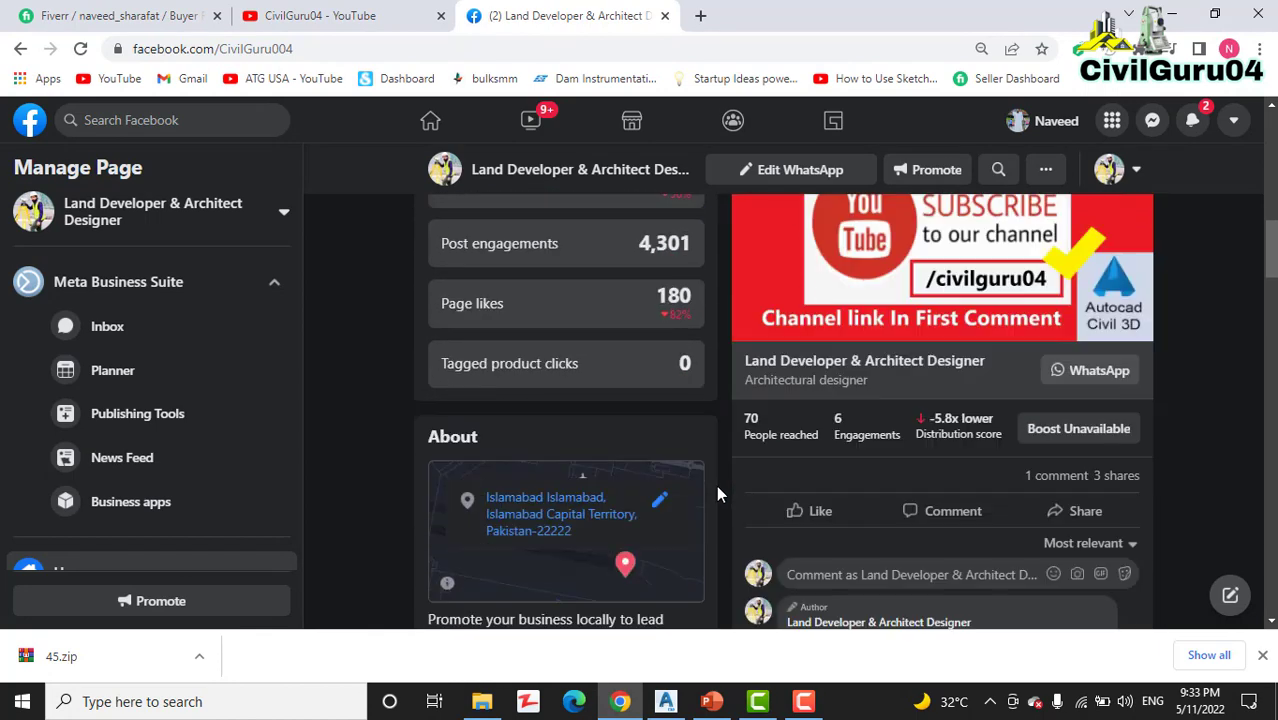
scroll(716, 494, down, 1)
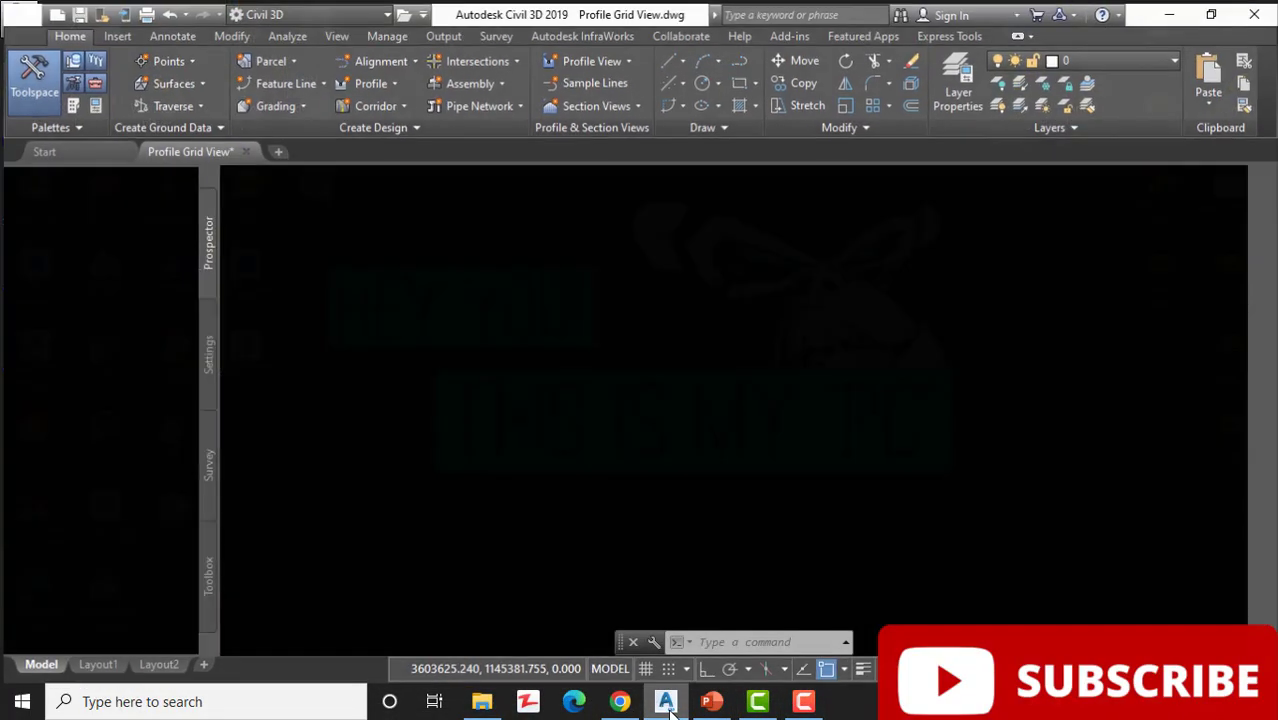
Step: Restore the Civil 3D window showing Profile Grid View.dwg from the taskbar
click(666, 702)
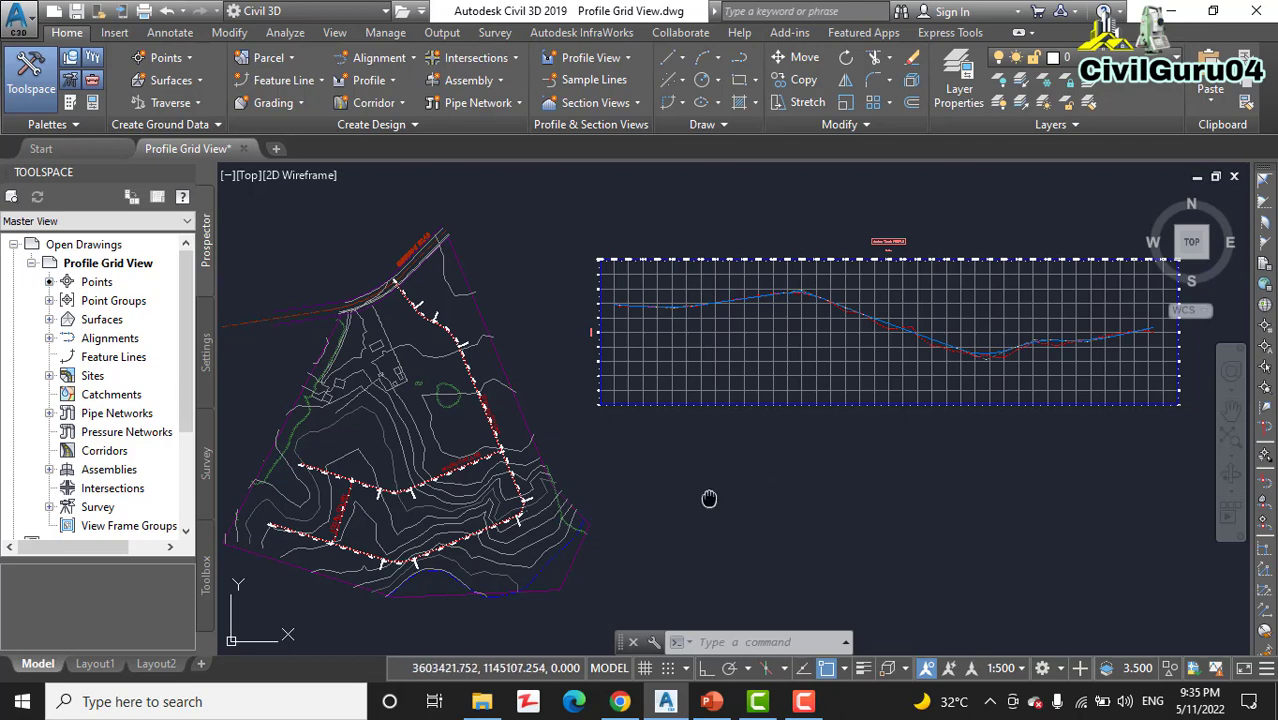
Step: Pan and zoom from the site plan onto the Jordan Court profile grid
mouse_move(708, 494)
middle_down()
mouse_move(727, 505)
mouse_move(693, 489)
middle_up()
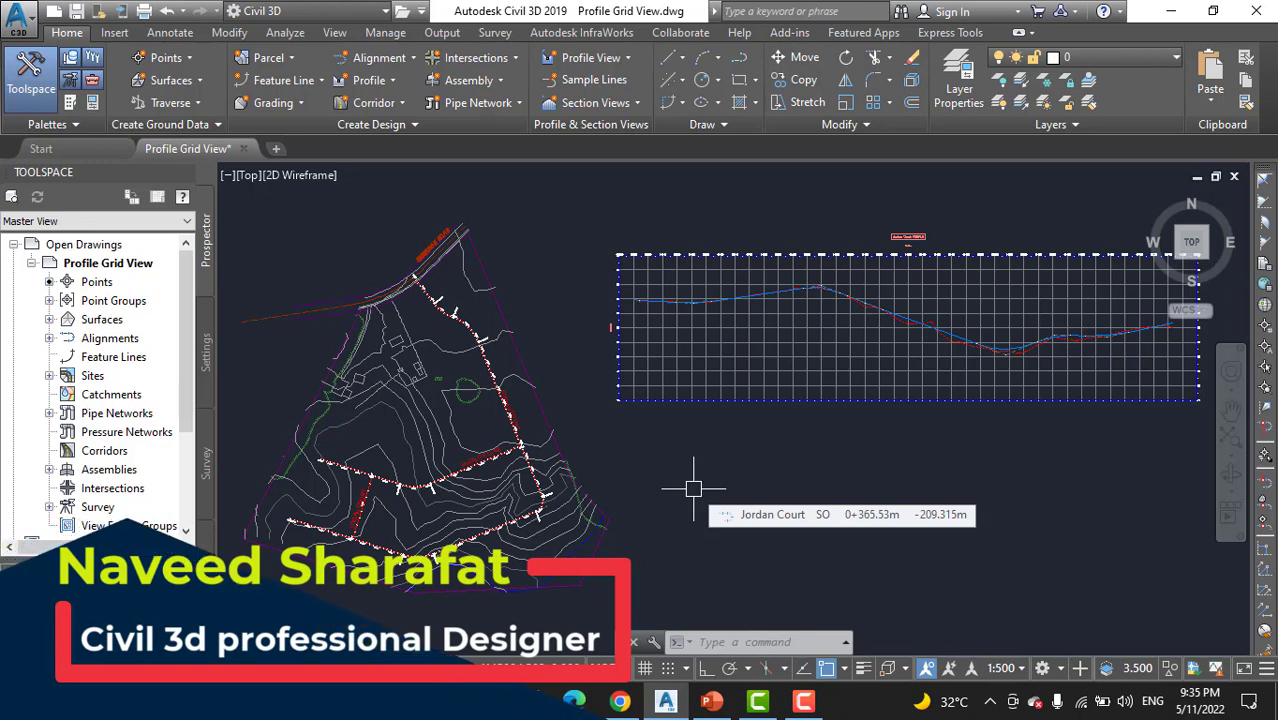
middle_drag(699, 486, 669, 475)
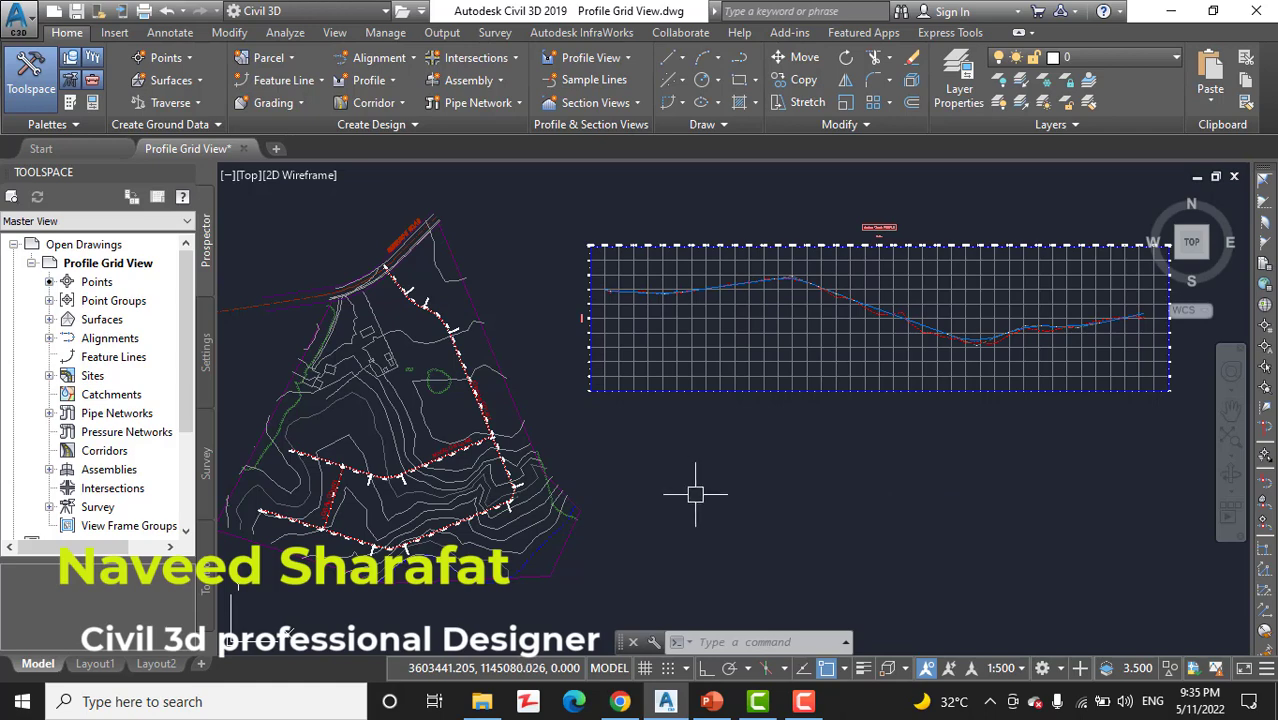
scroll(616, 436, down, 3)
scroll(597, 453, up, 3)
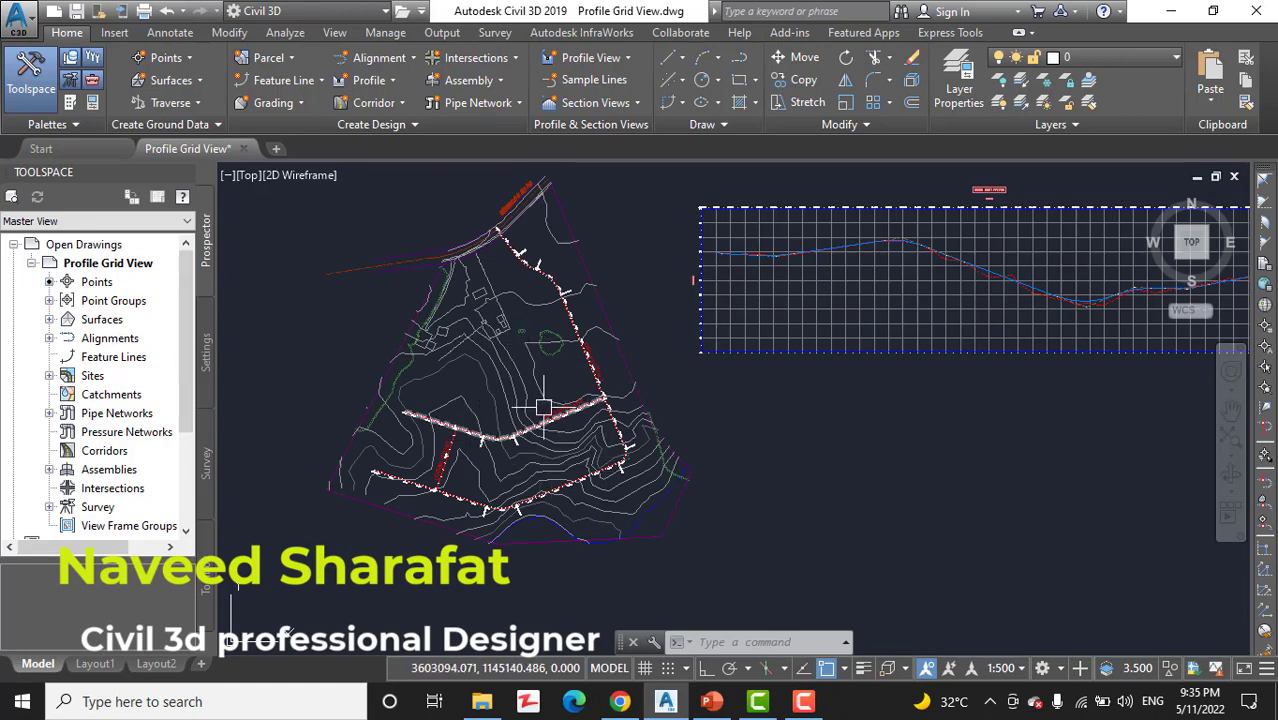
middle_drag(536, 366, 278, 521)
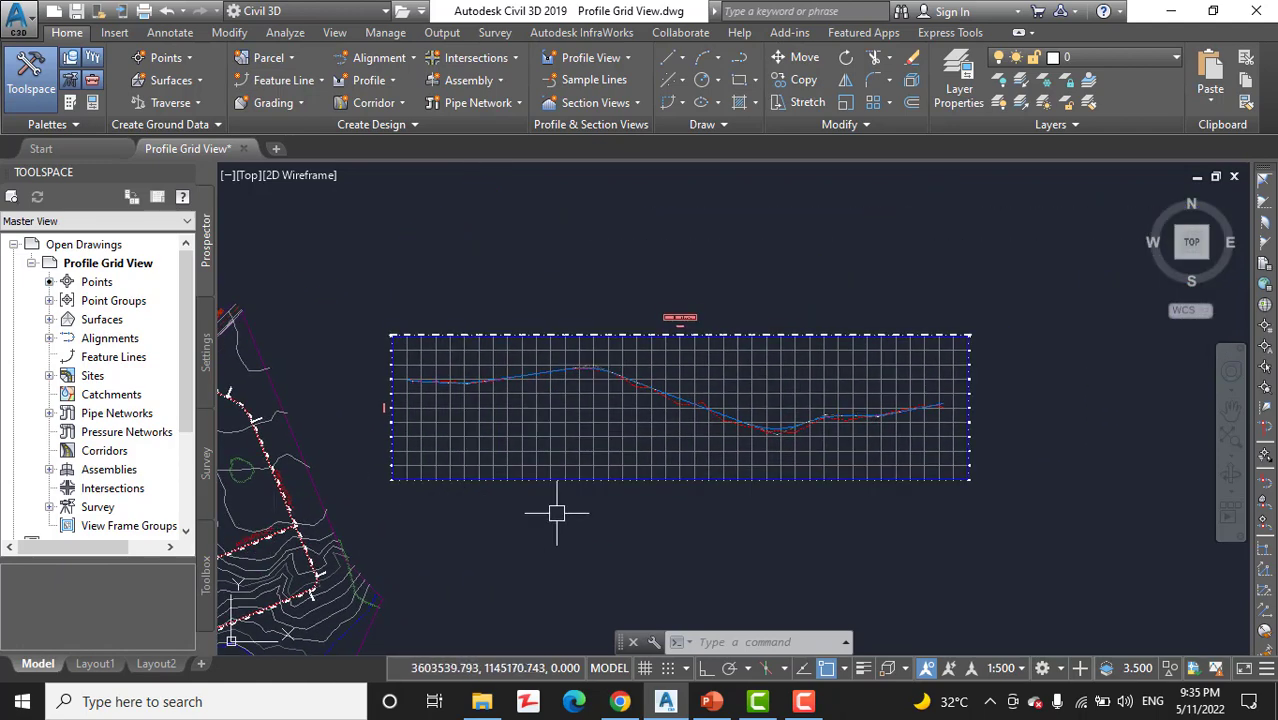
scroll(585, 448, up, 5)
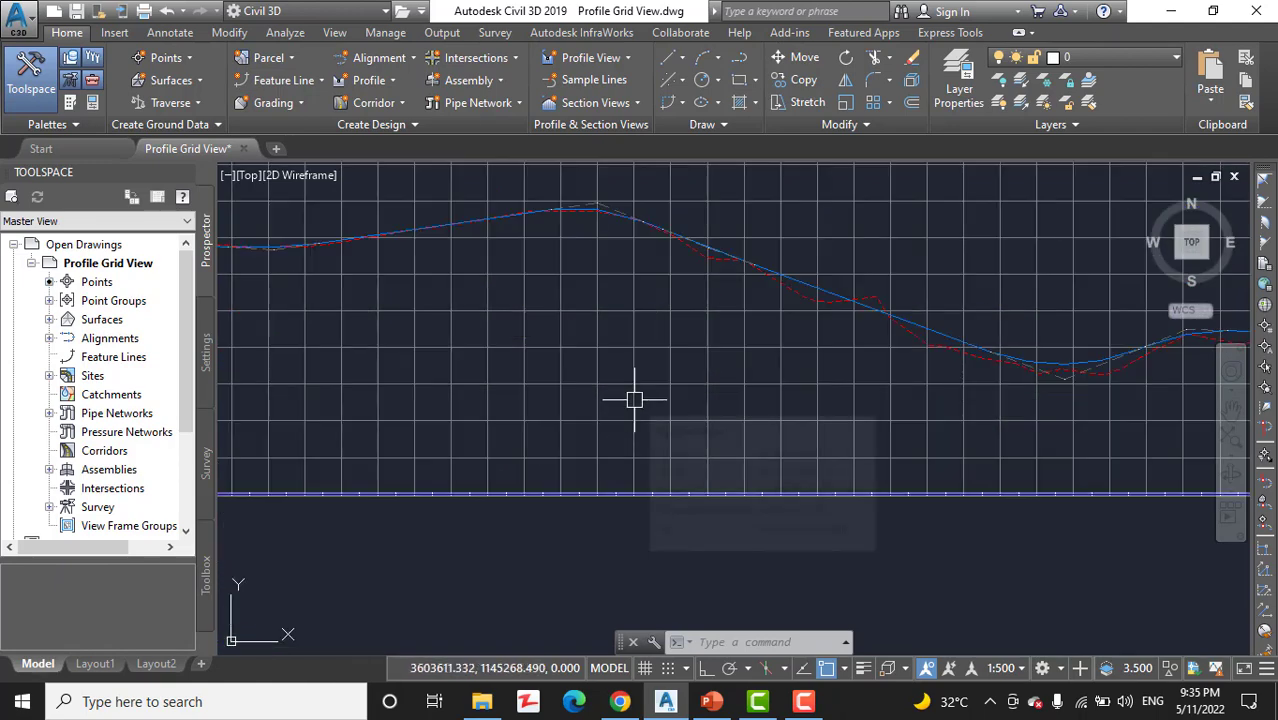
scroll(634, 399, down, 3)
scroll(751, 189, up, 4)
scroll(751, 189, up, 2)
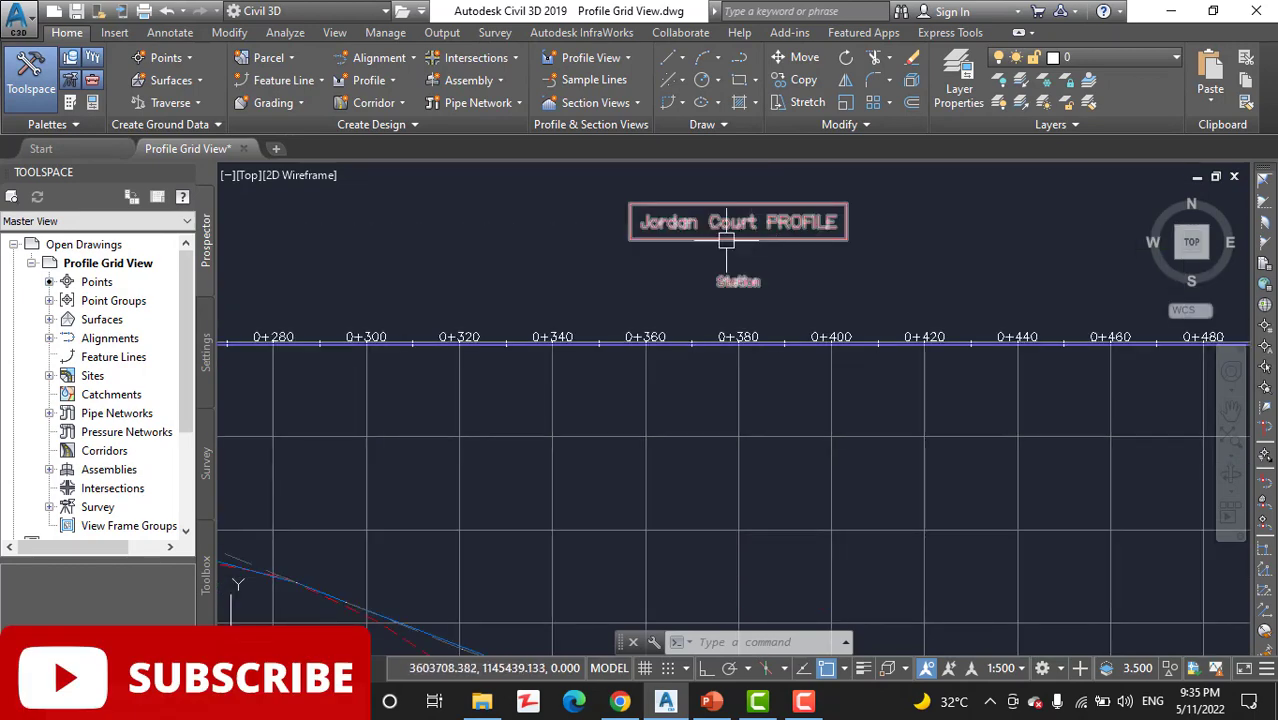
scroll(824, 240, down, 2)
scroll(821, 319, down, 3)
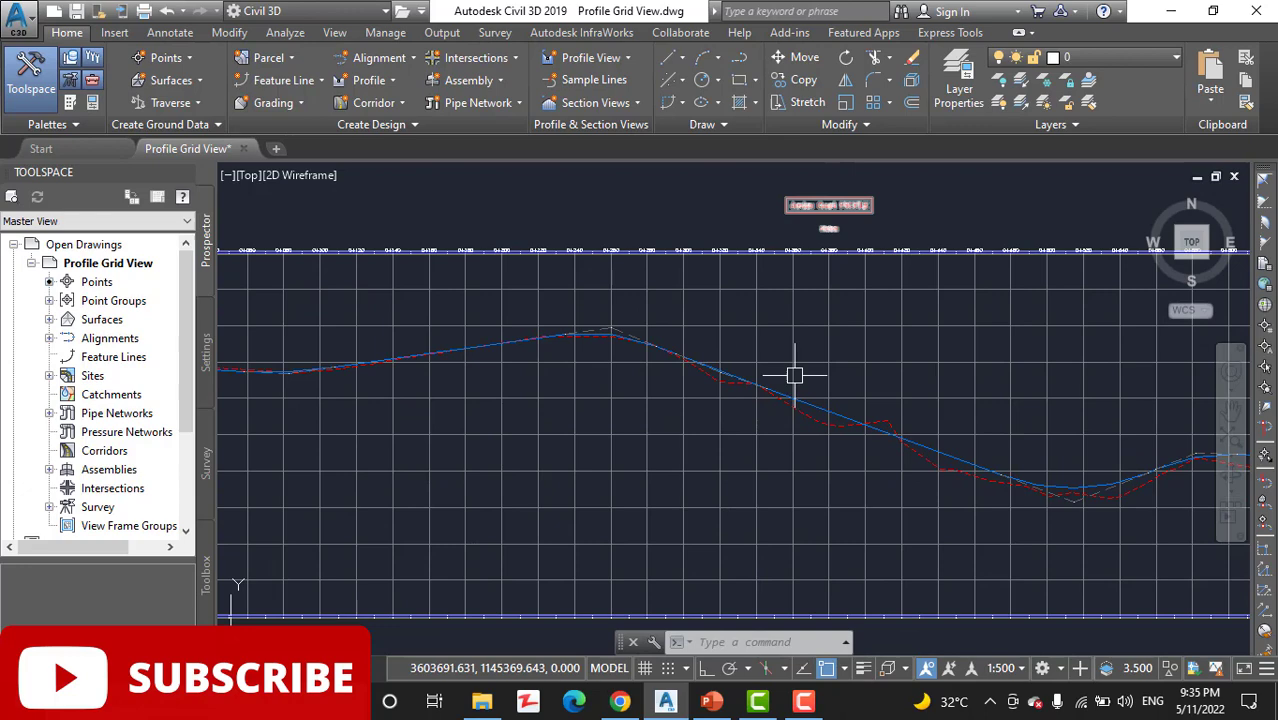
scroll(844, 430, up, 4)
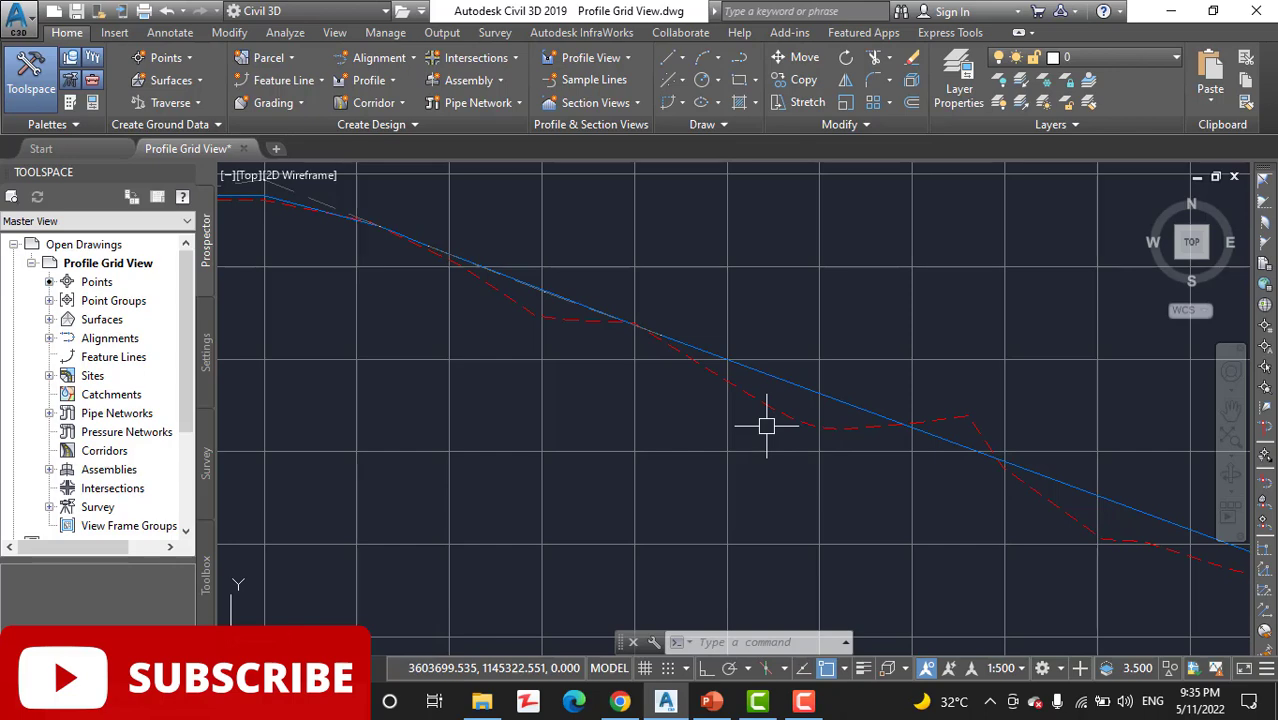
Step: Select a profile line in the grid, then deselect it with Escape
click(798, 384)
scroll(747, 451, down, 5)
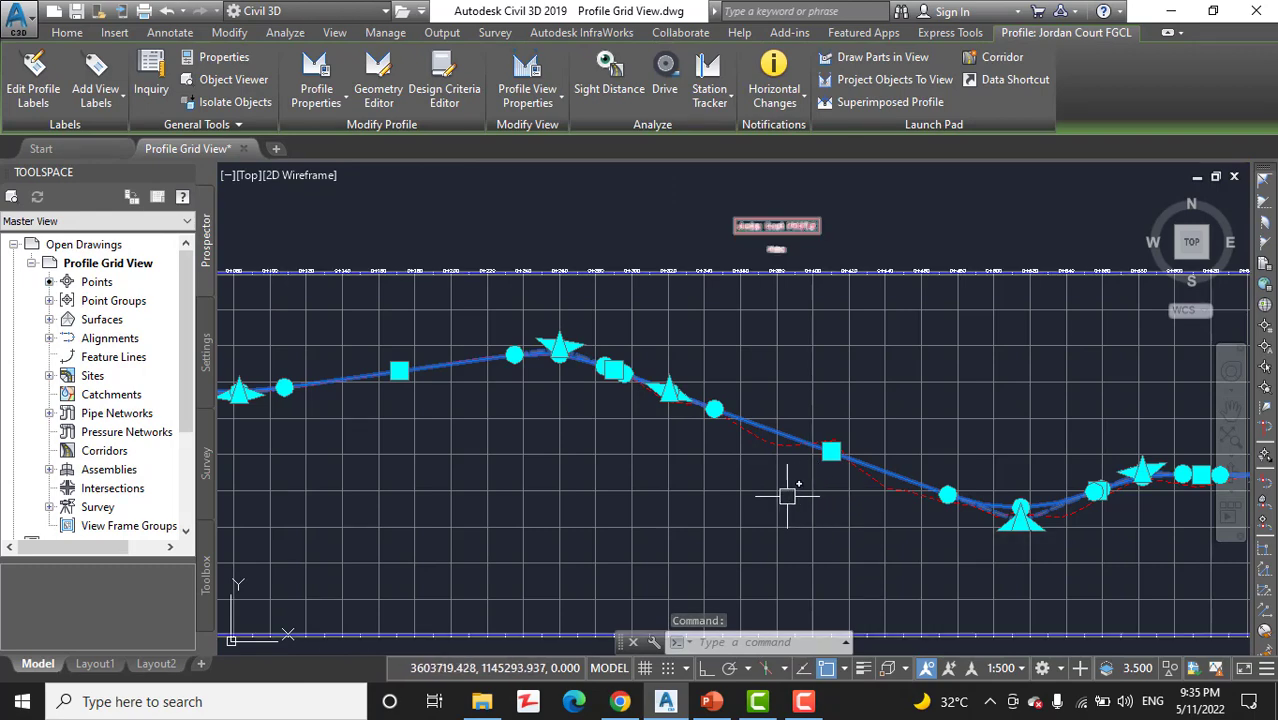
mouse_move(787, 495)
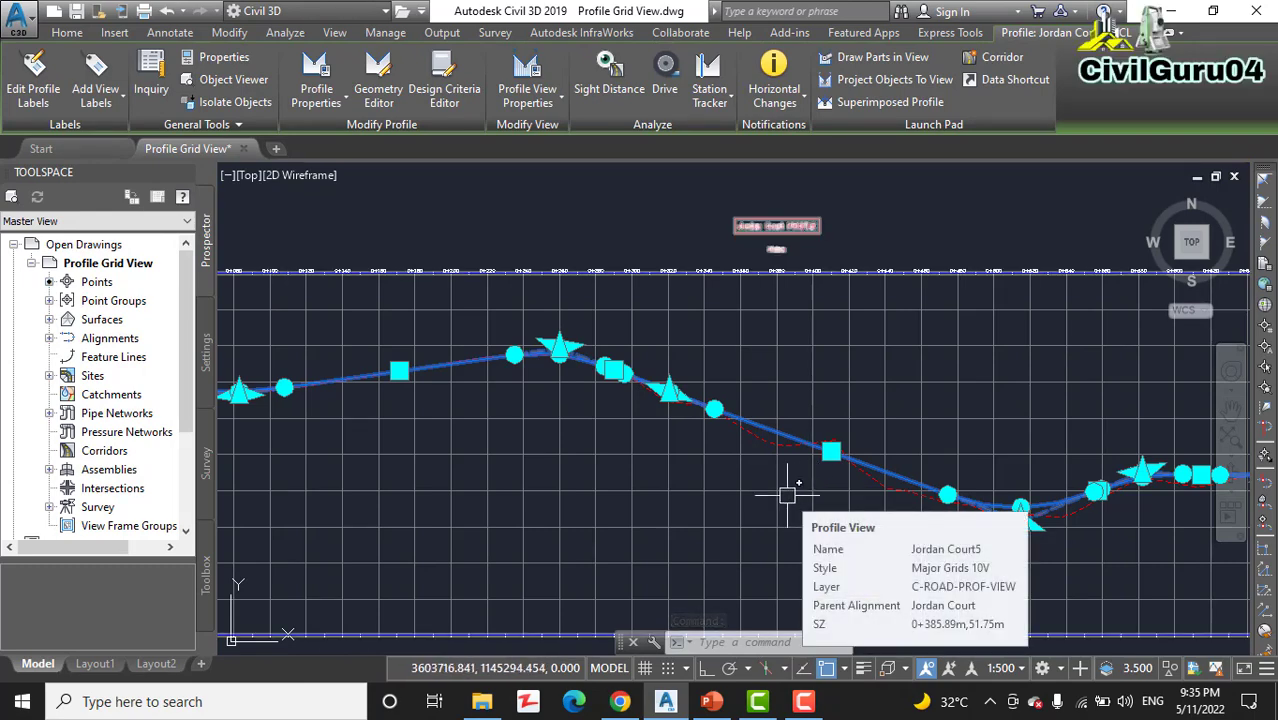
key(Escape)
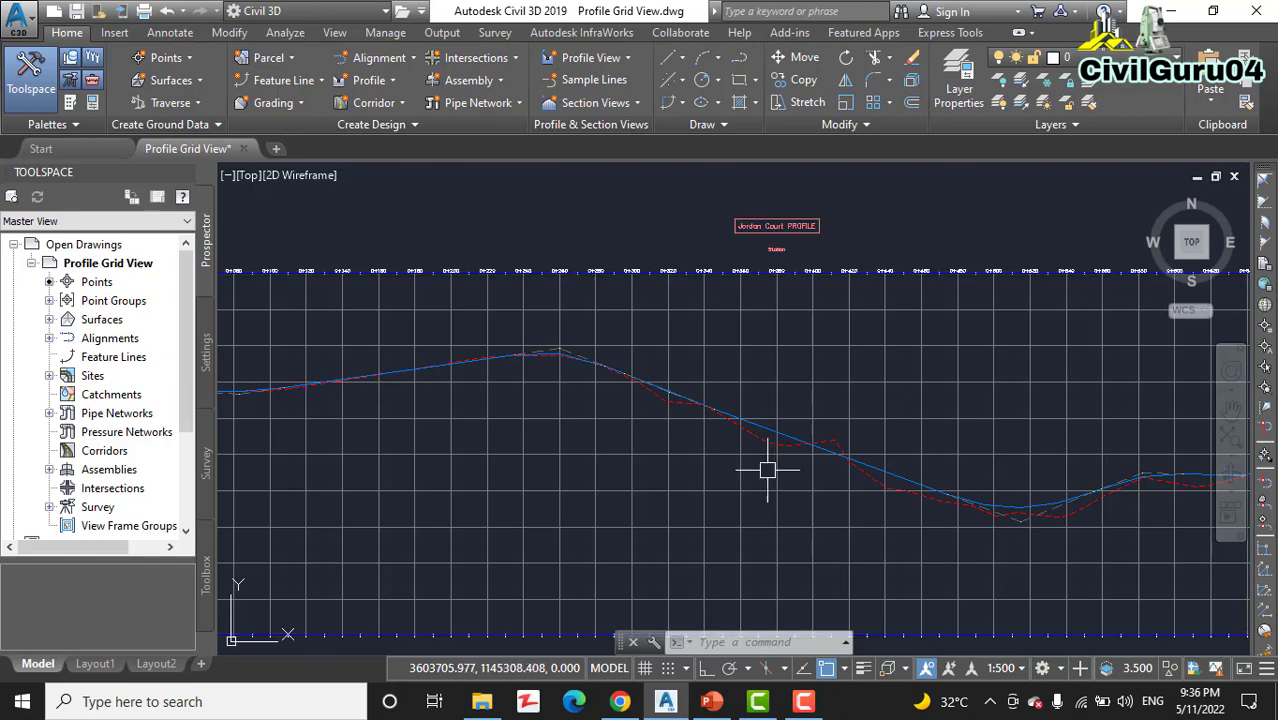
scroll(766, 465, up, 4)
scroll(693, 362, up, 2)
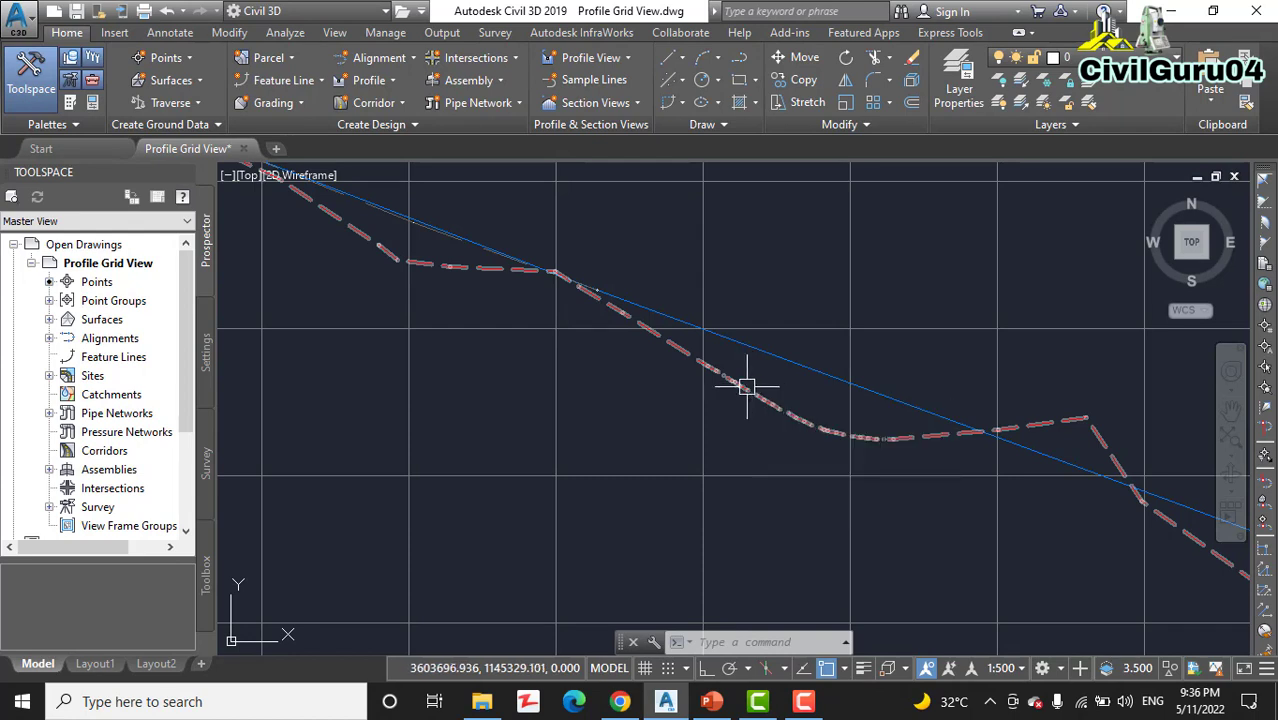
Step: Select the Jordan Court FGCL design profile and reposition the view around it
mouse_move(746, 385)
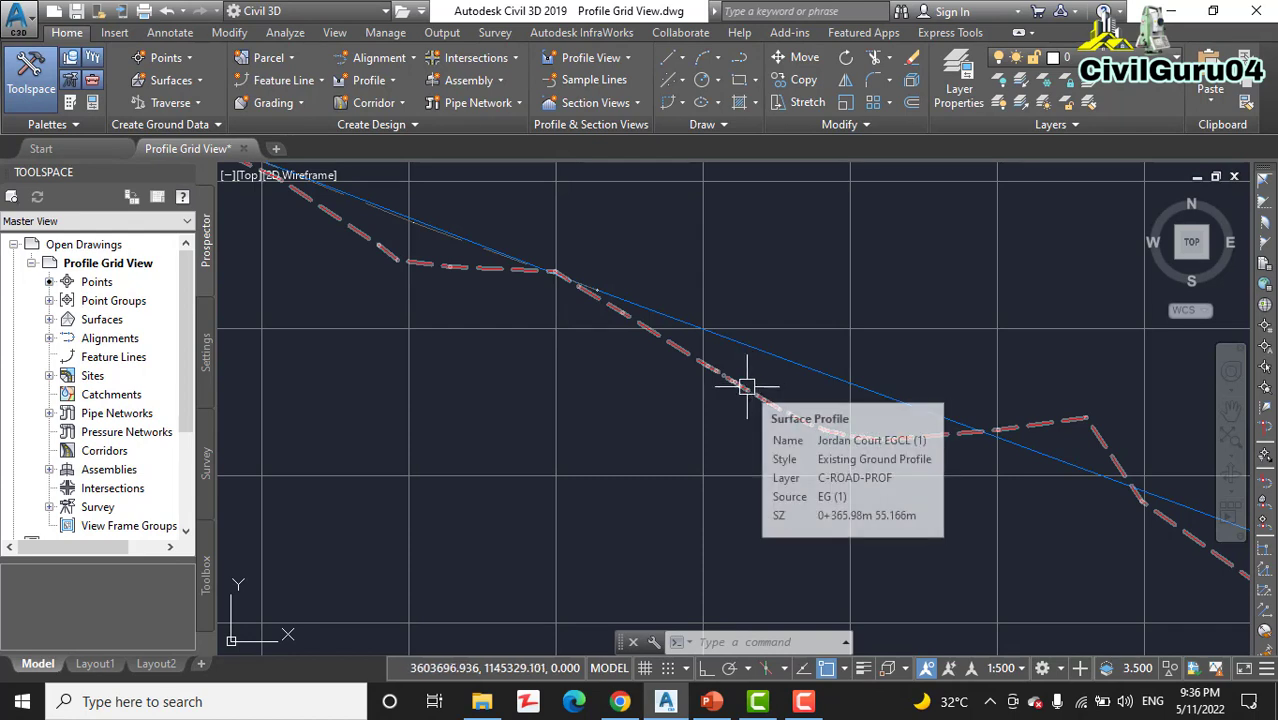
click(800, 362)
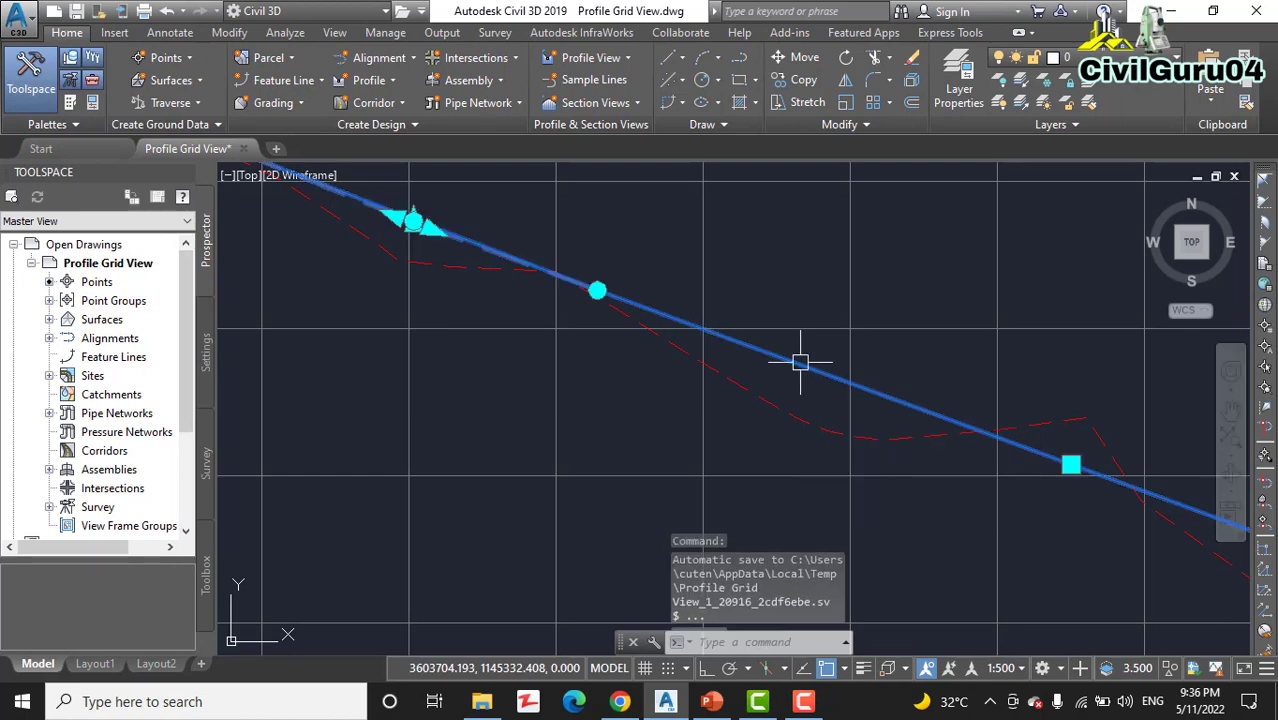
scroll(793, 502, down, 3)
middle_drag(793, 502, 801, 427)
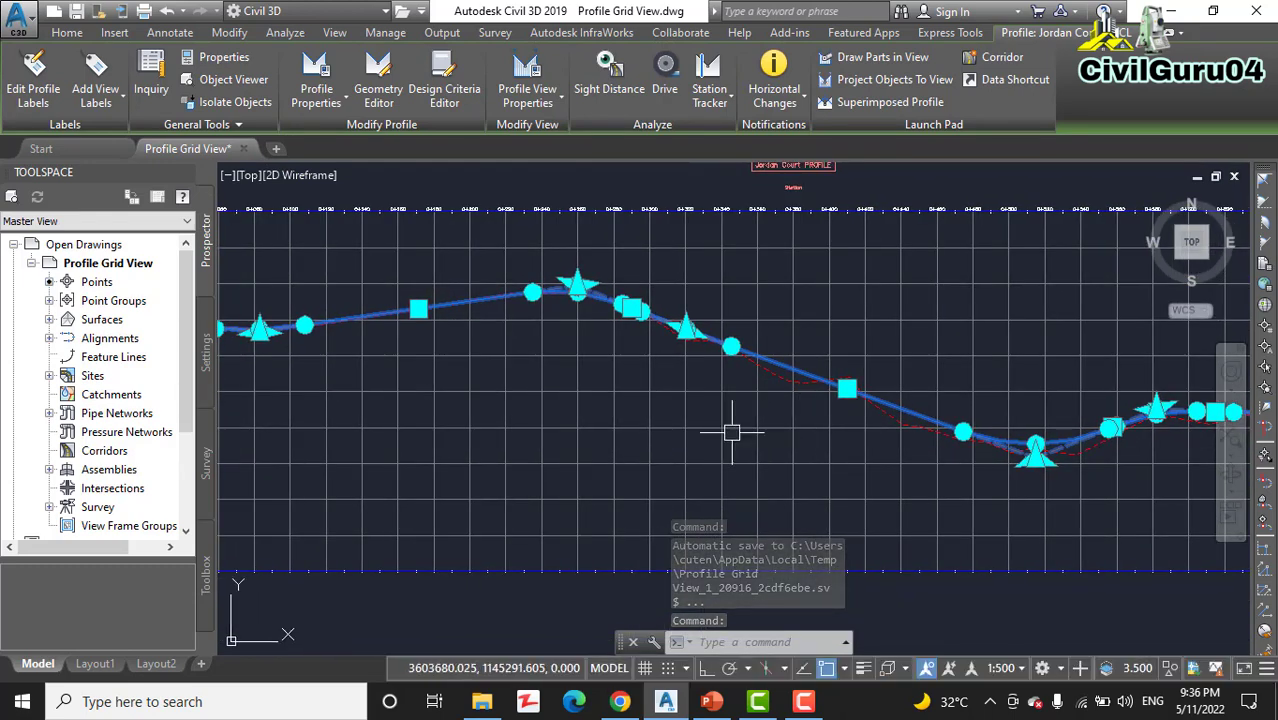
middle_drag(650, 391, 857, 483)
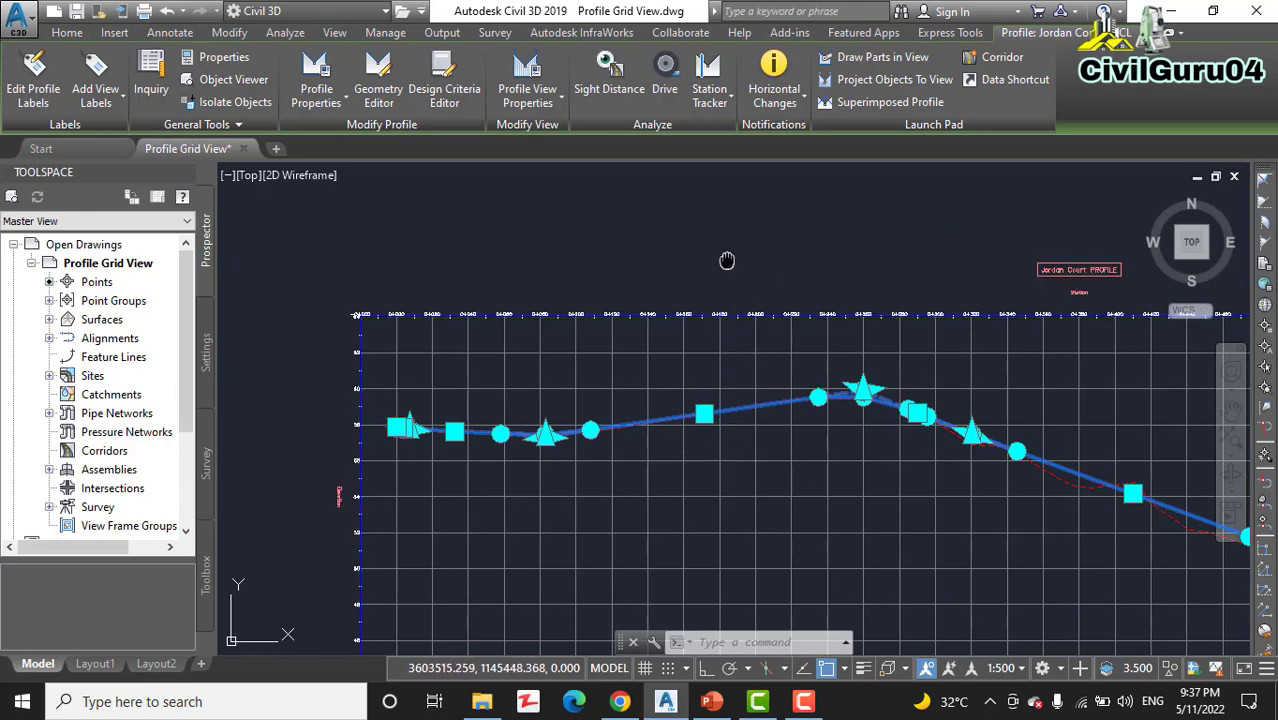
middle_drag(731, 262, 731, 210)
scroll(627, 354, up, 4)
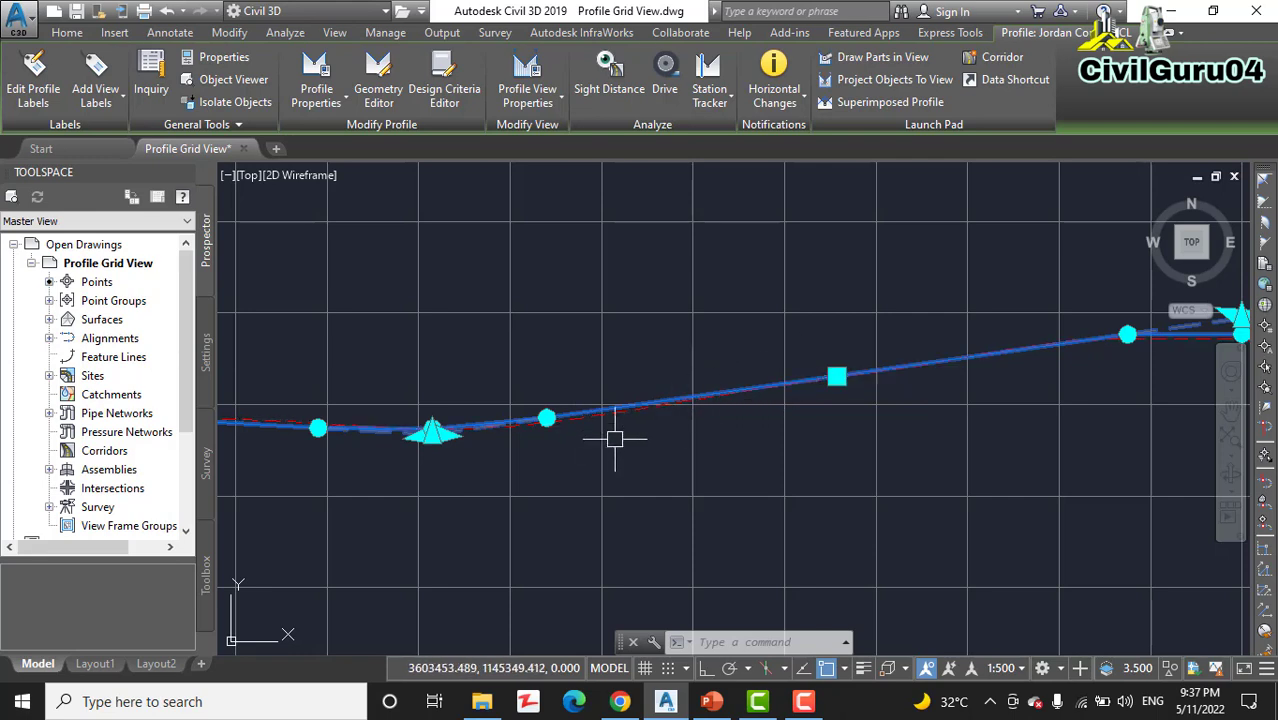
scroll(615, 438, down, 2)
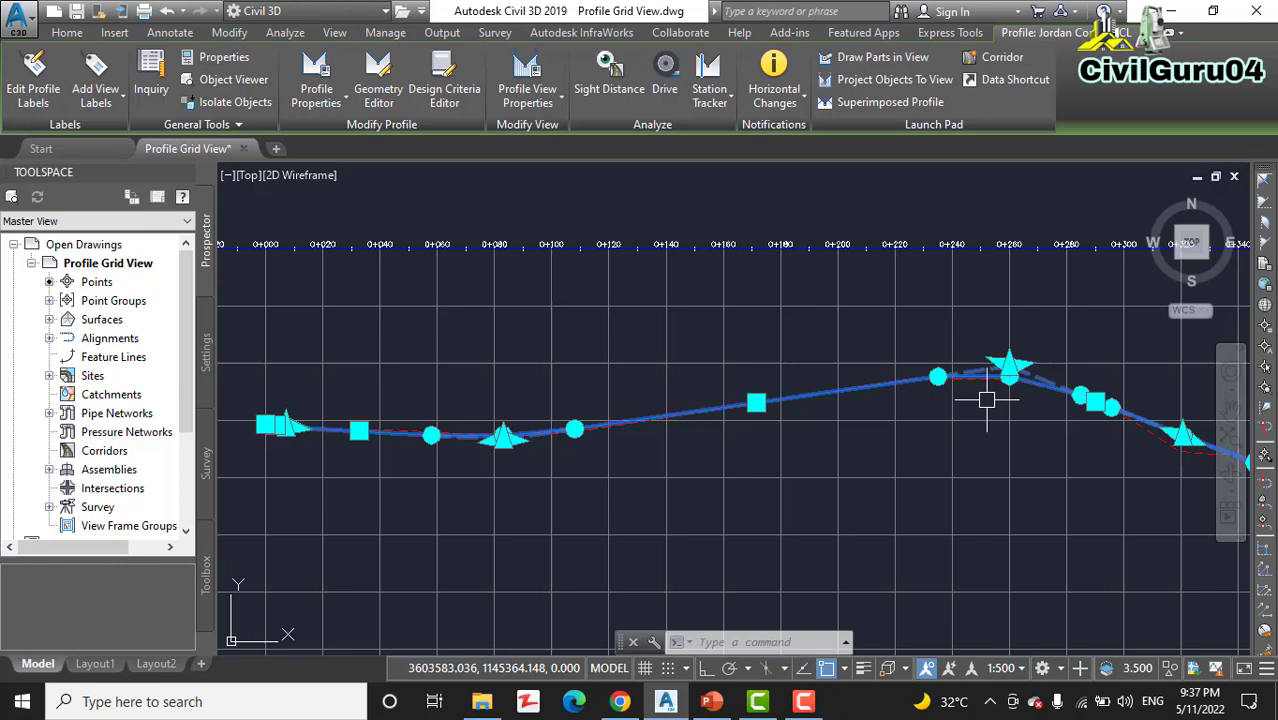
Step: Open the Geometry Editor for the FGCL profile and move Profile Layout Tools to the top
click(379, 92)
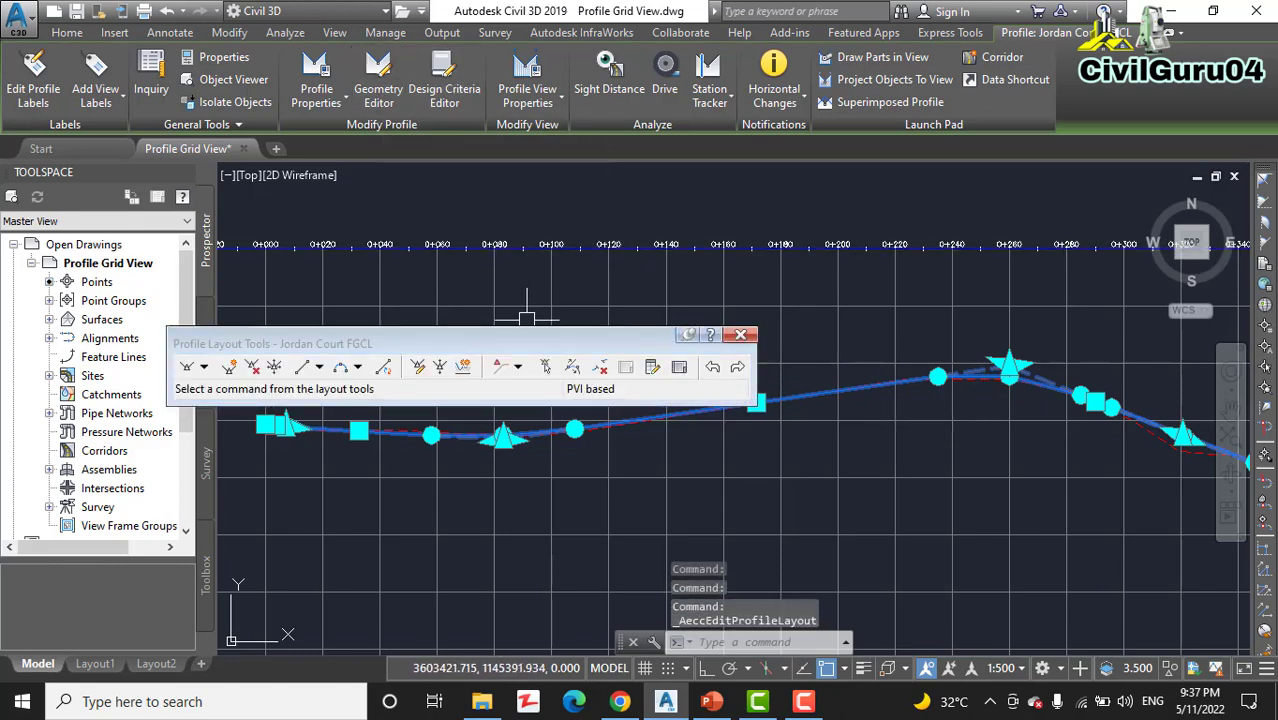
drag(546, 347, 536, 230)
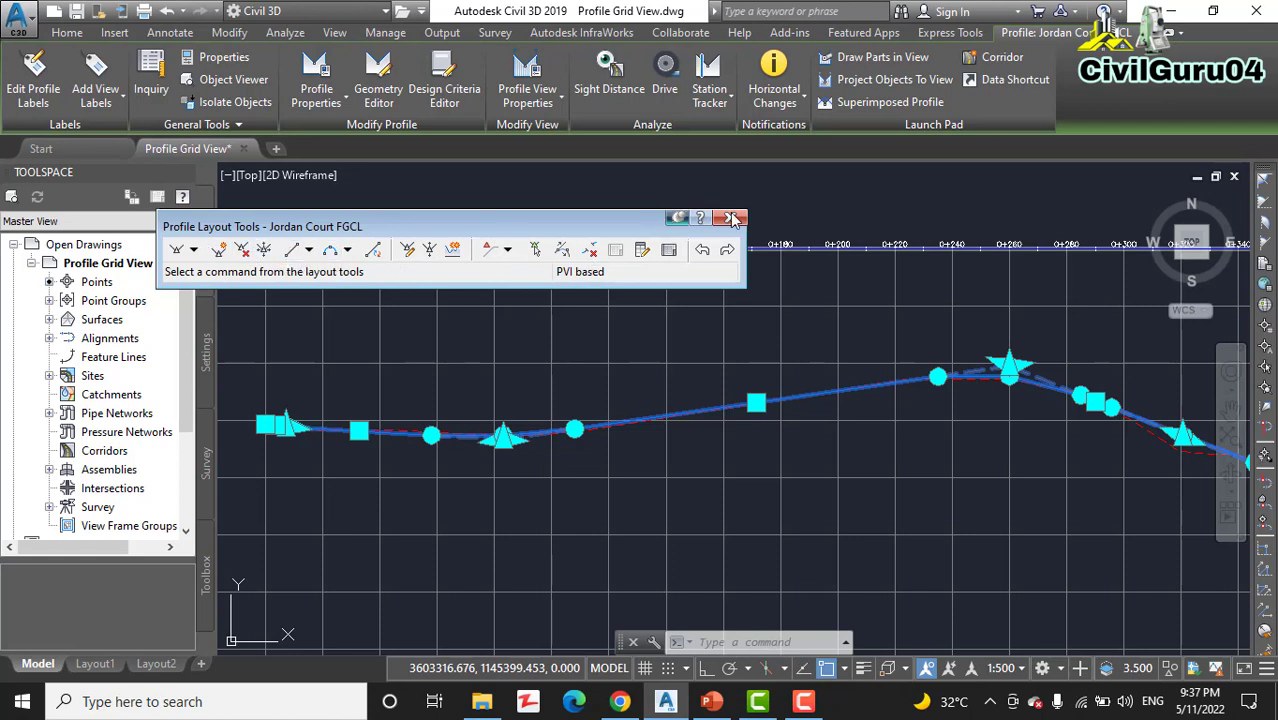
click(670, 252)
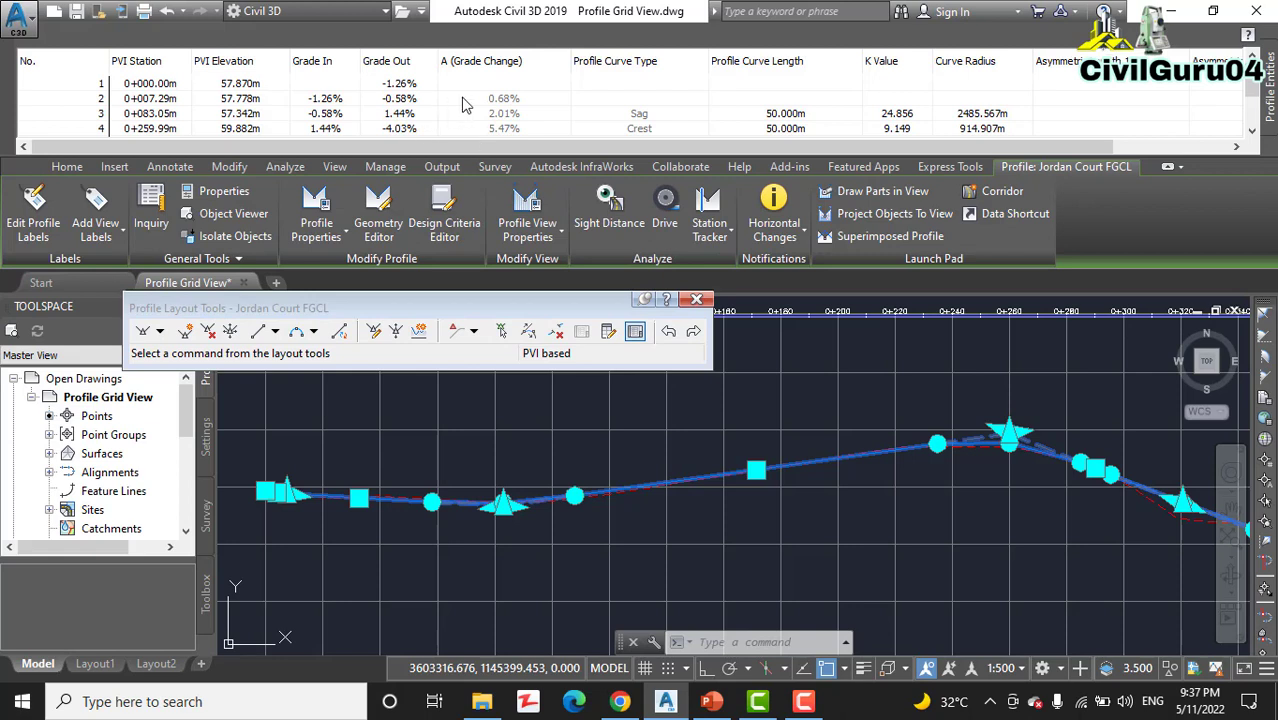
scroll(362, 103, down, 2)
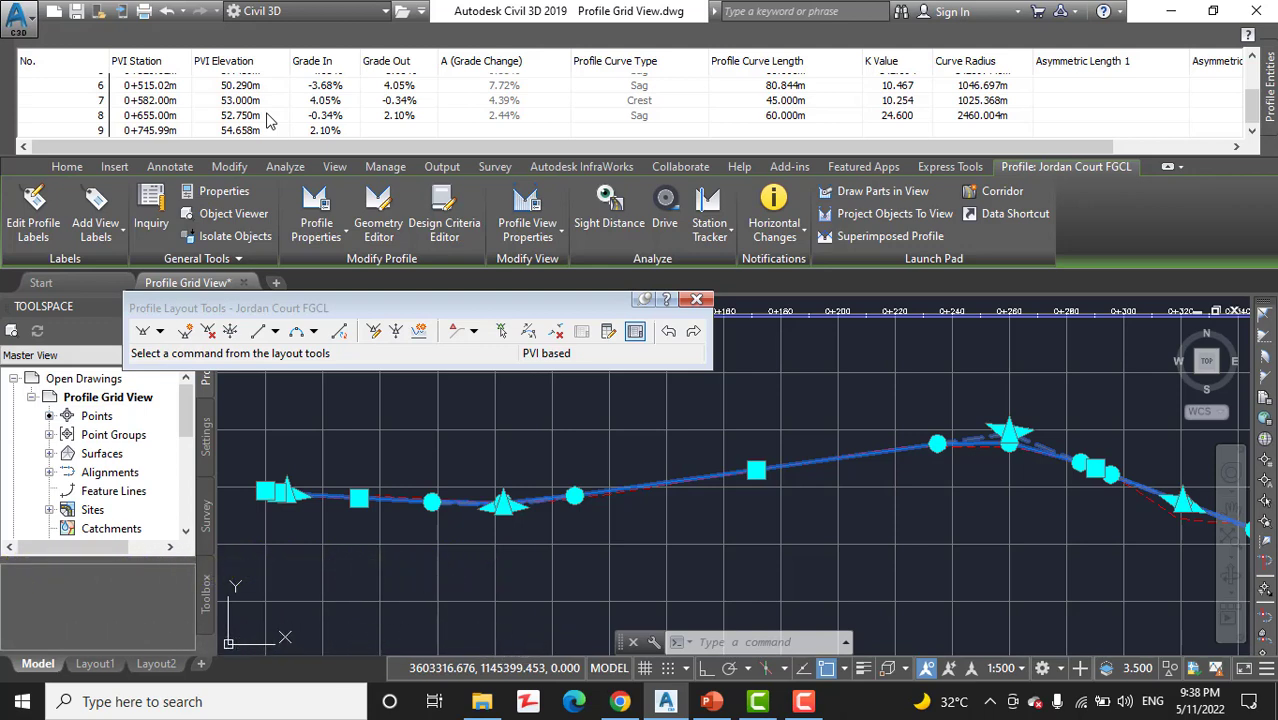
Step: In the Panorama grid, change PVI 3's station to 0+080 and elevation to 57.00
scroll(123, 119, up, 1)
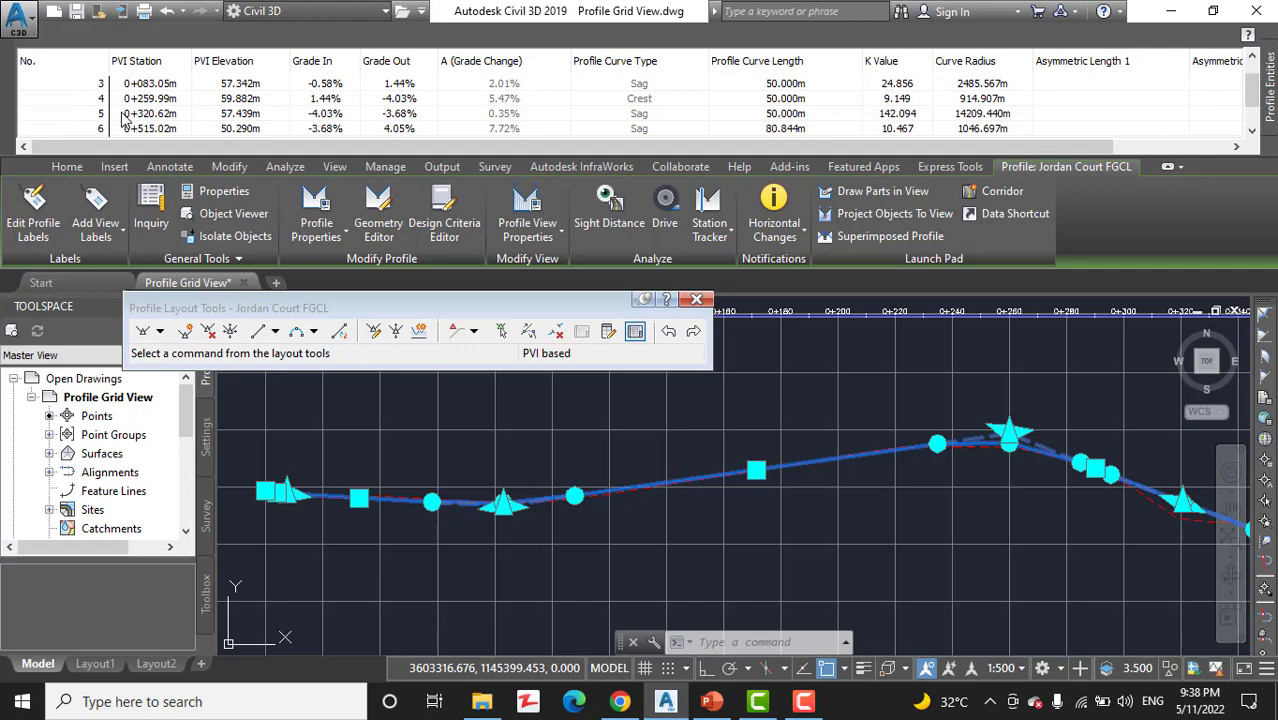
scroll(135, 117, up, 1)
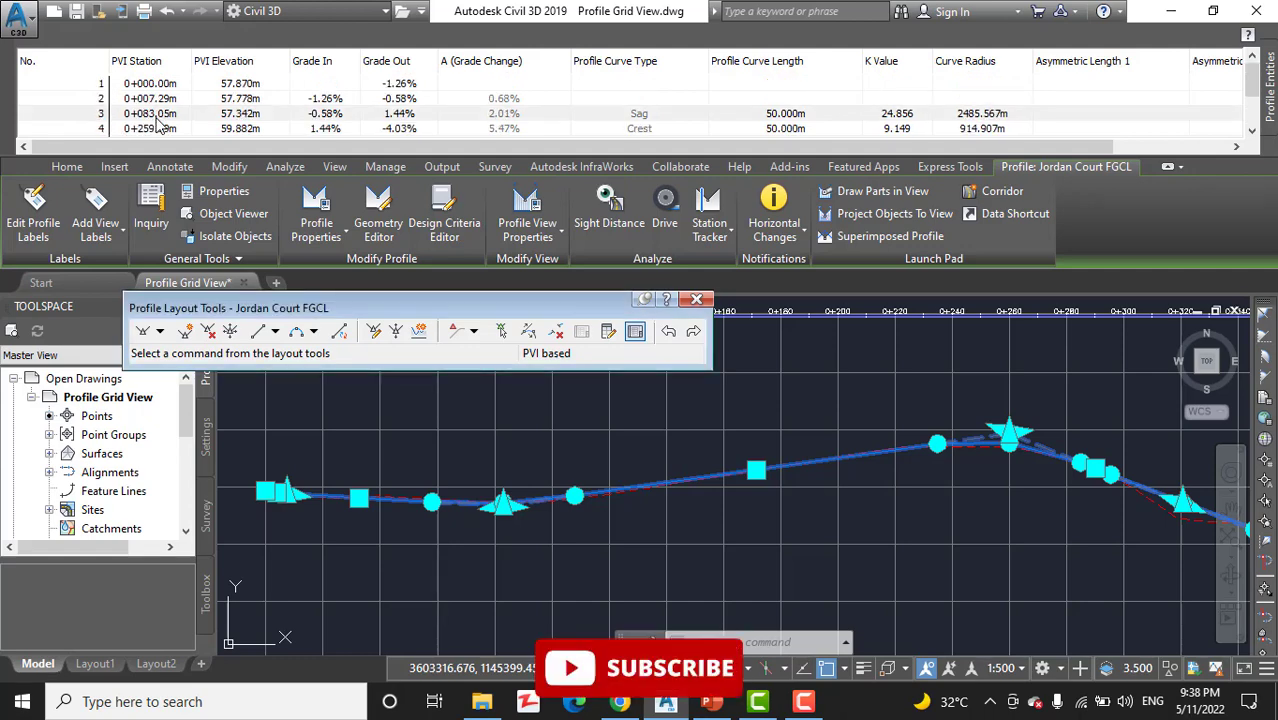
click(160, 113)
click(170, 113)
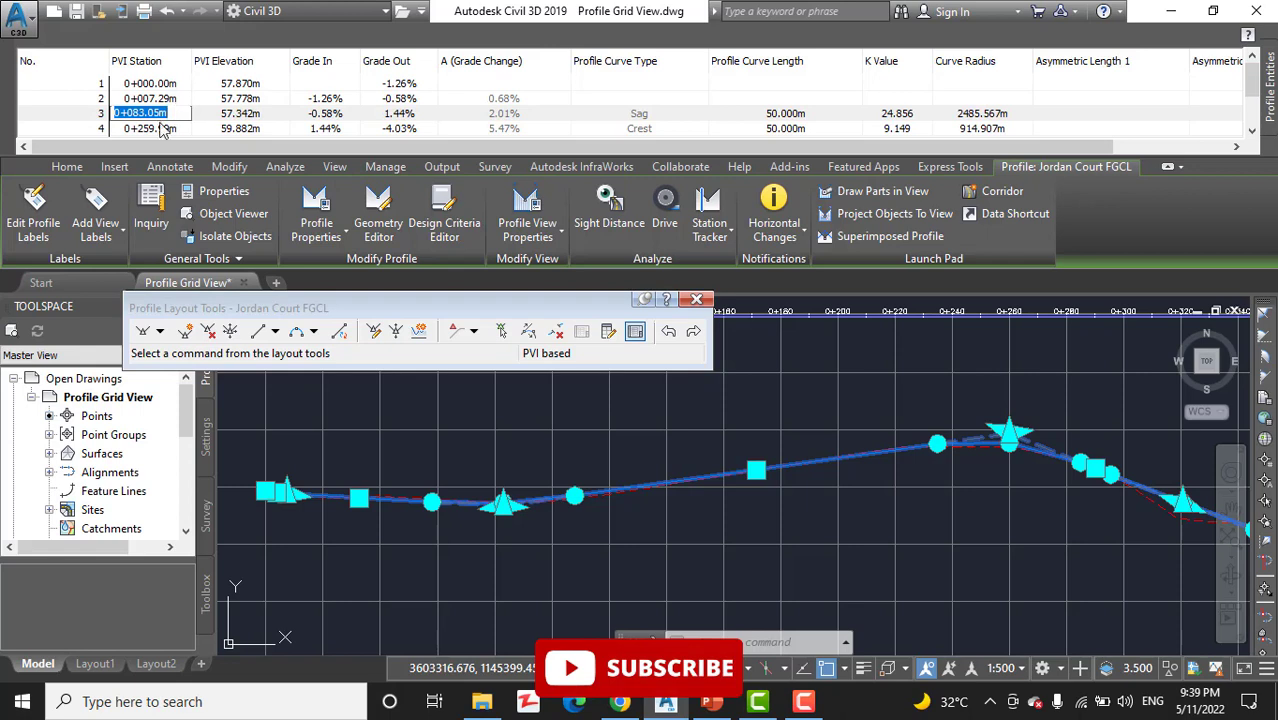
click(165, 113)
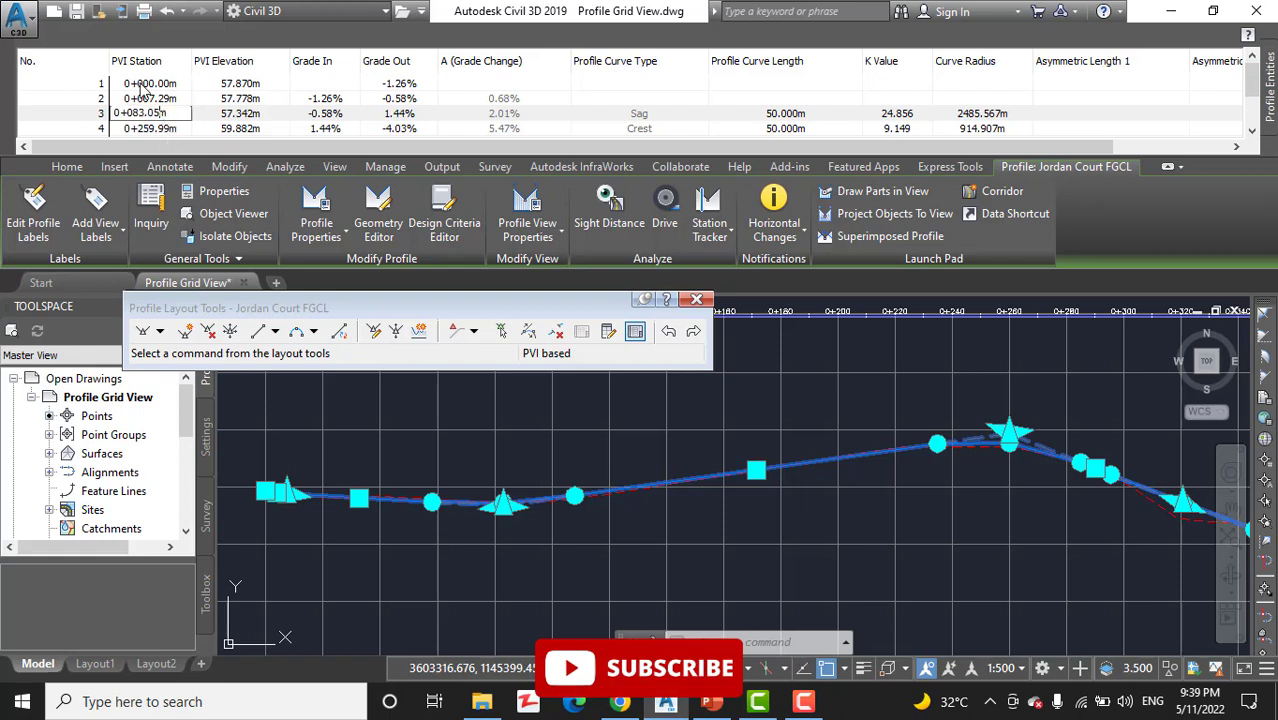
key(BackSpace)
key(BackSpace)
key(BackSpace)
key(BackSpace)
text(0)
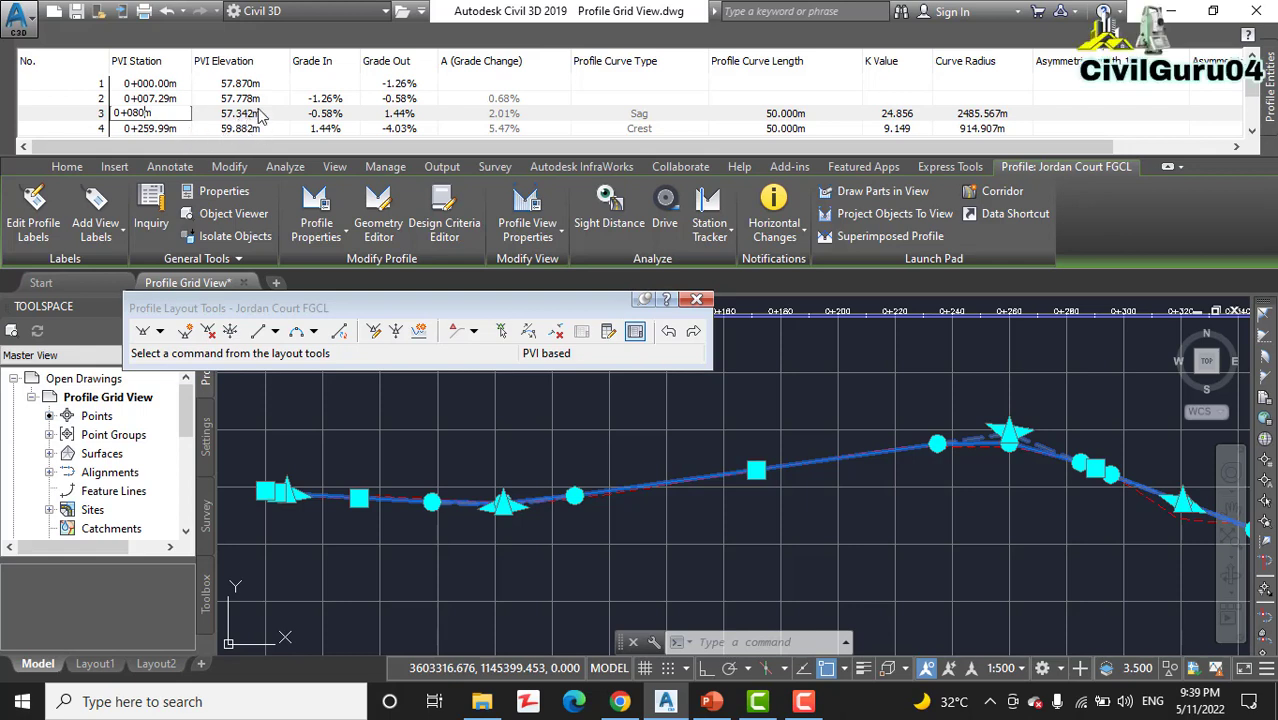
key(Return)
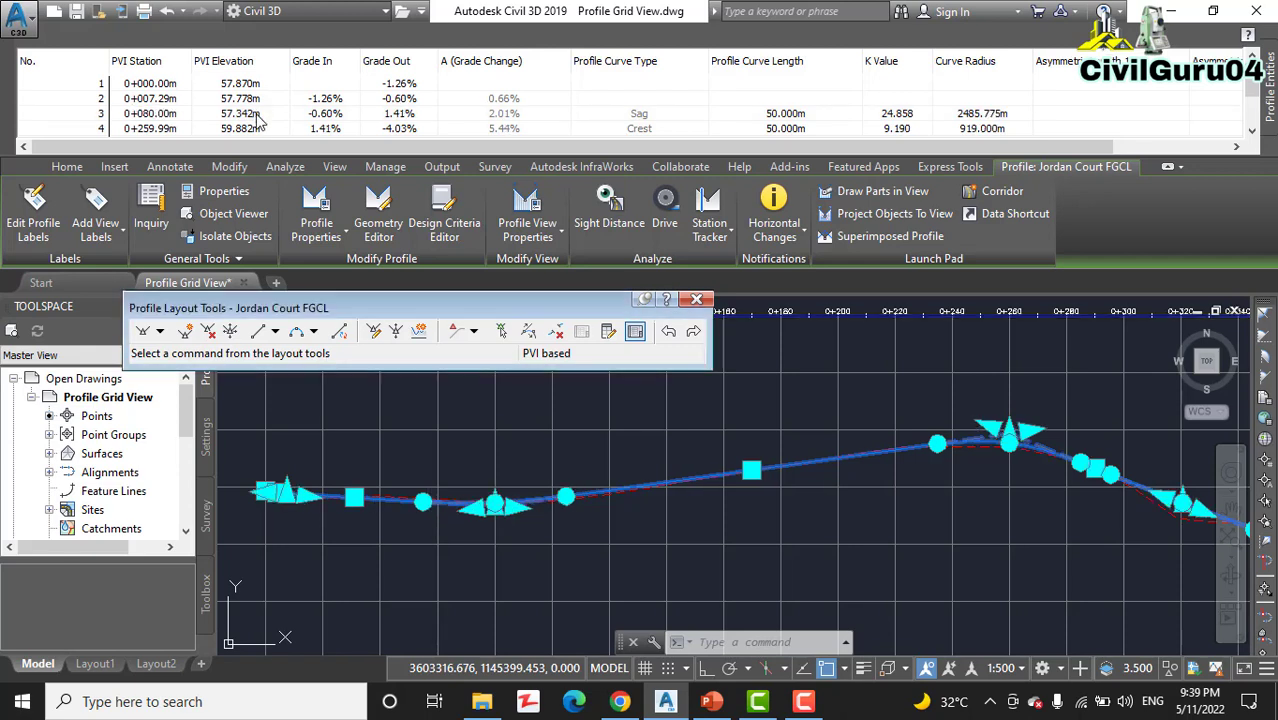
double_click(245, 116)
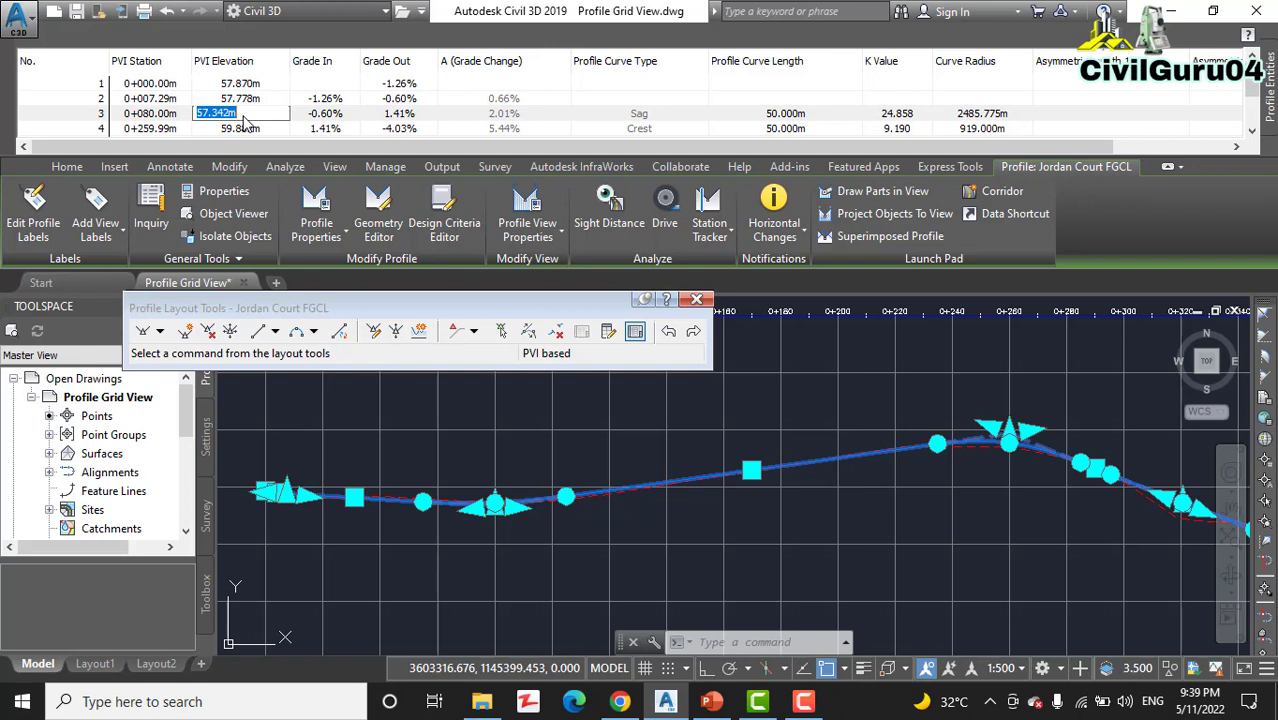
text(57.00)
click(165, 118)
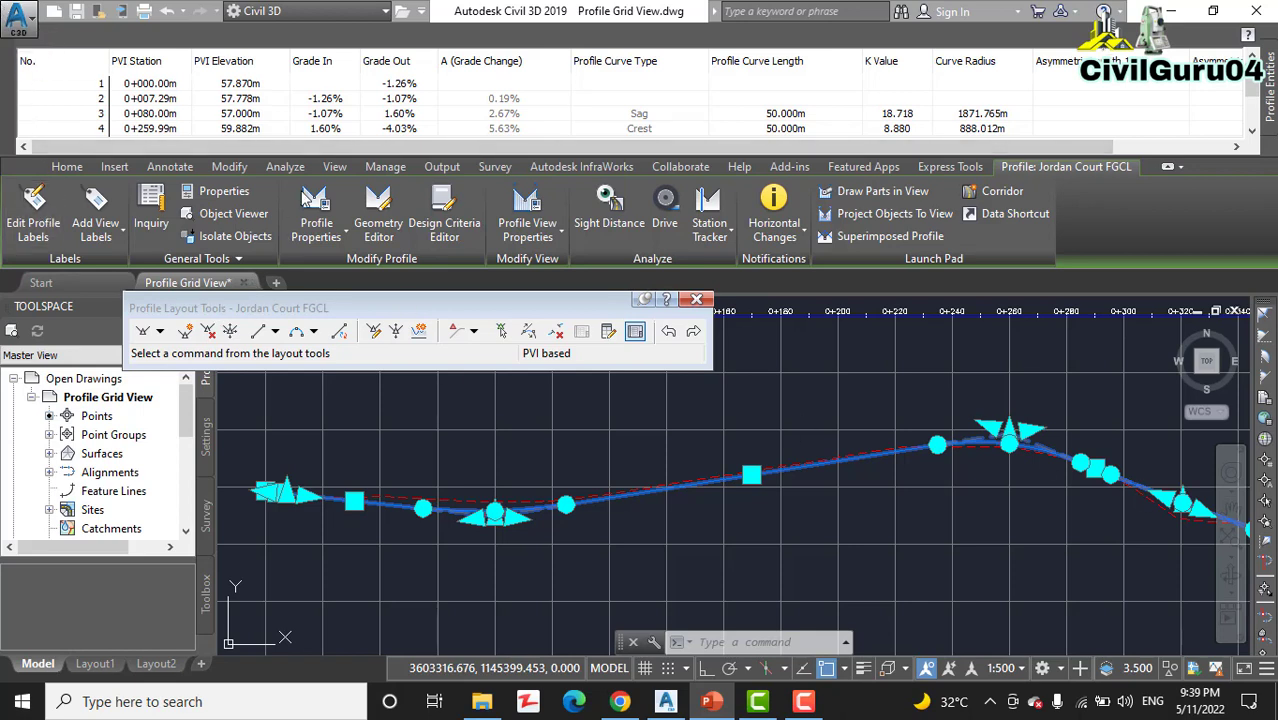
Step: Round PVI 4 to station 0+260 with elevation 60.000 m
click(167, 131)
click(167, 131)
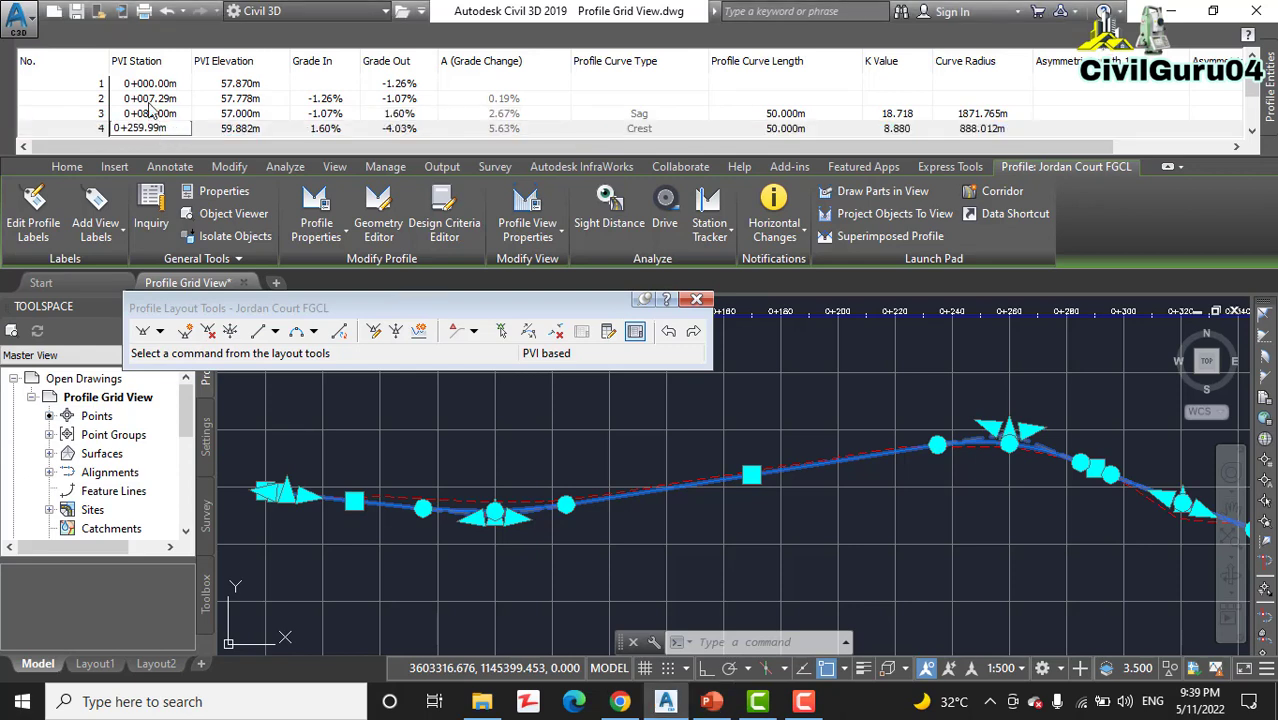
key(BackSpace)
key(BackSpace)
key(BackSpace)
key(BackSpace)
key(BackSpace)
text(60)
click(251, 131)
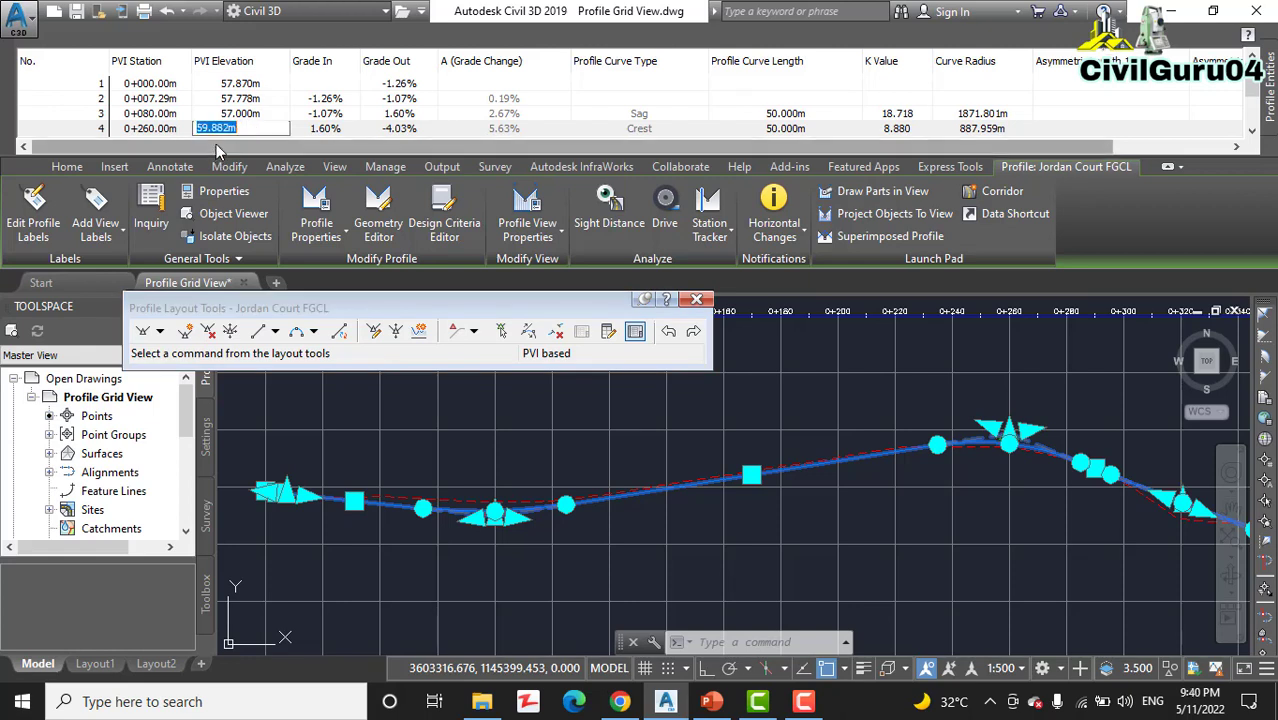
text(60)
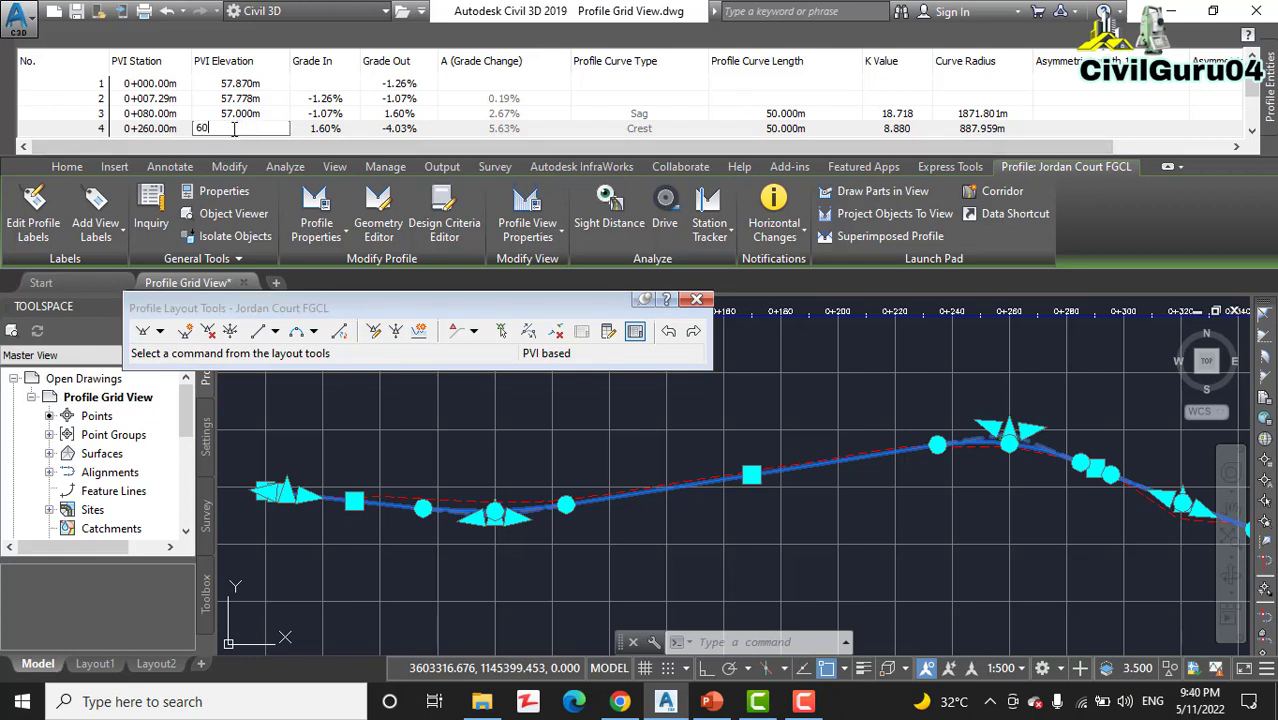
key(Return)
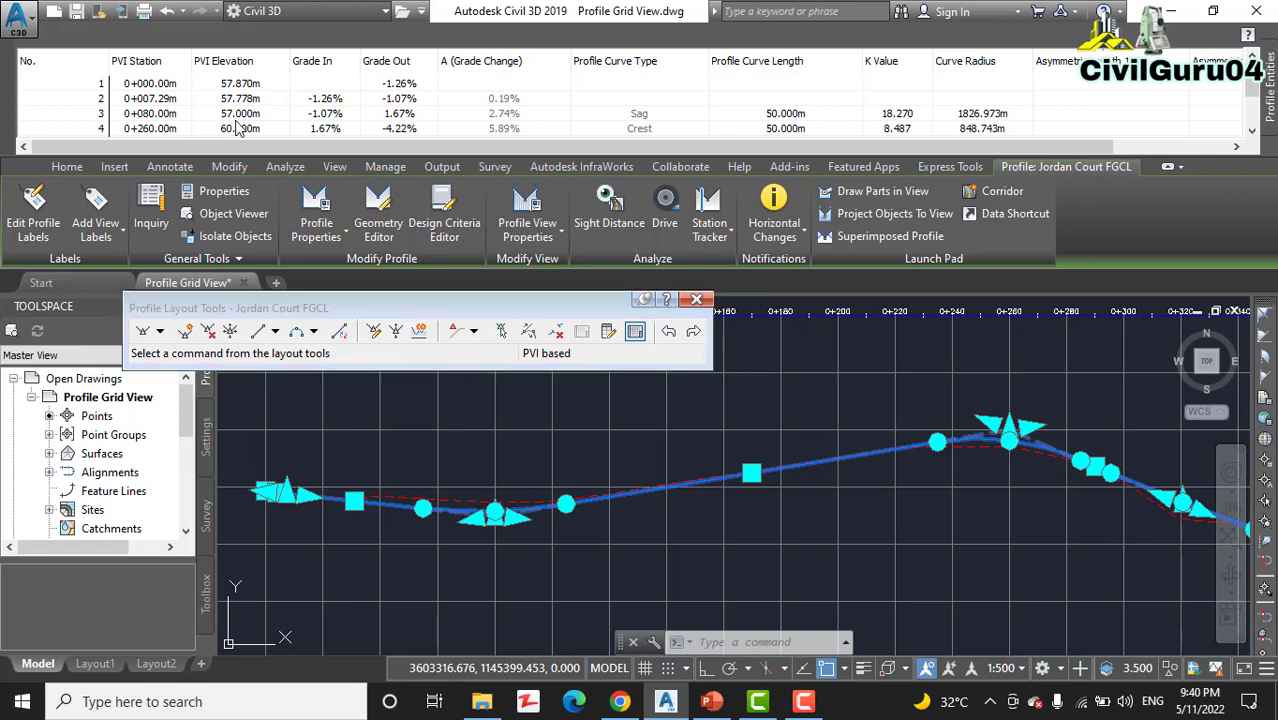
Step: Round PVI 5 to station 0+320 with elevation 57.500 m
scroll(245, 115, down, 2)
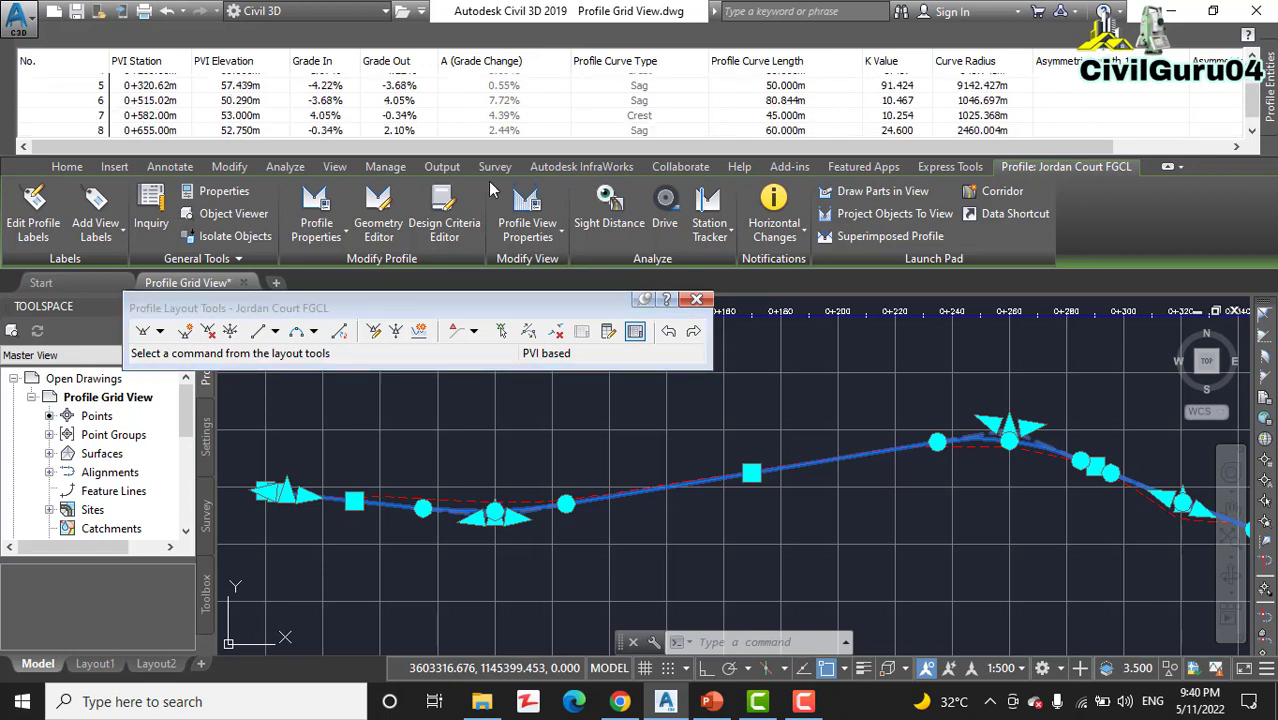
click(150, 86)
click(150, 86)
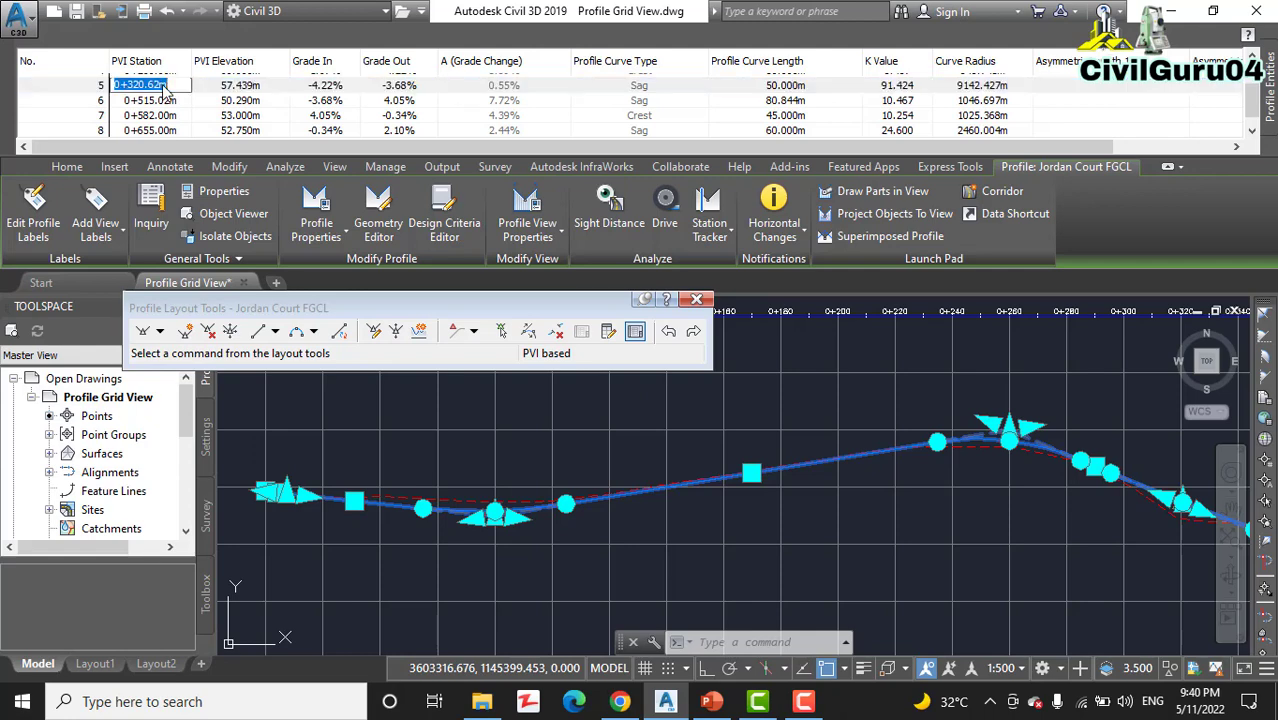
click(163, 85)
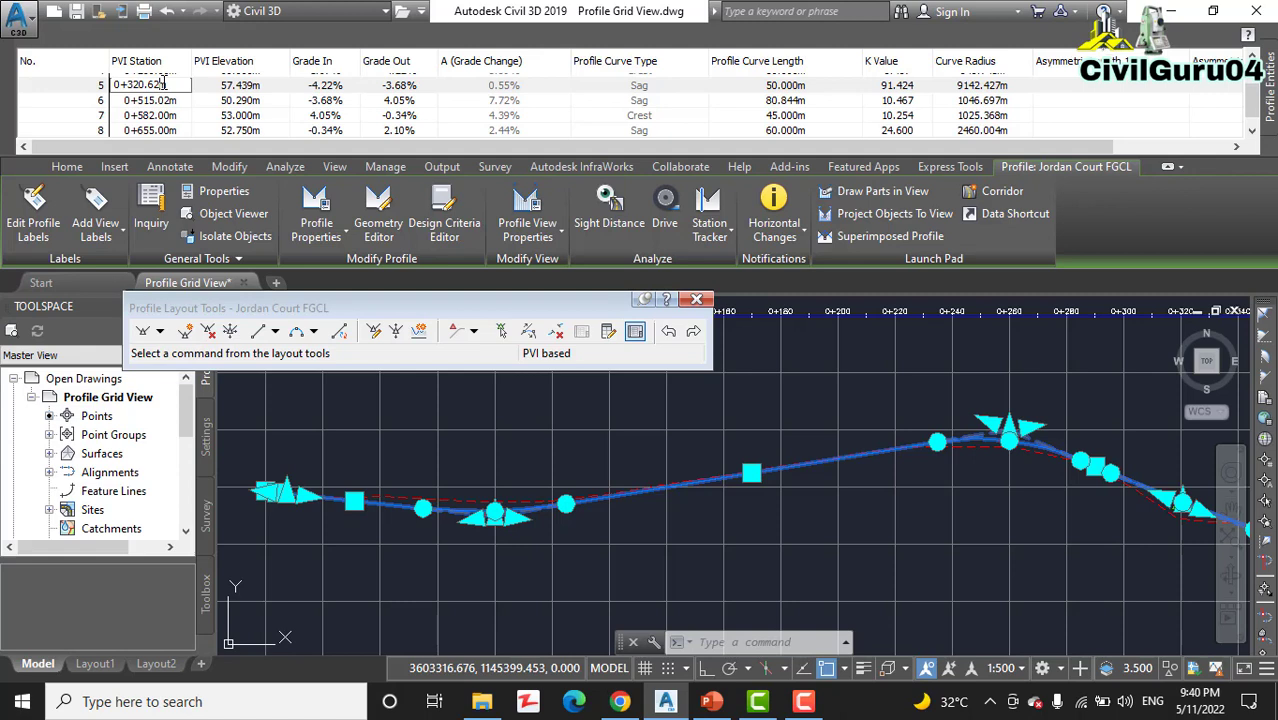
key(BackSpace)
key(BackSpace)
key(BackSpace)
click(232, 86)
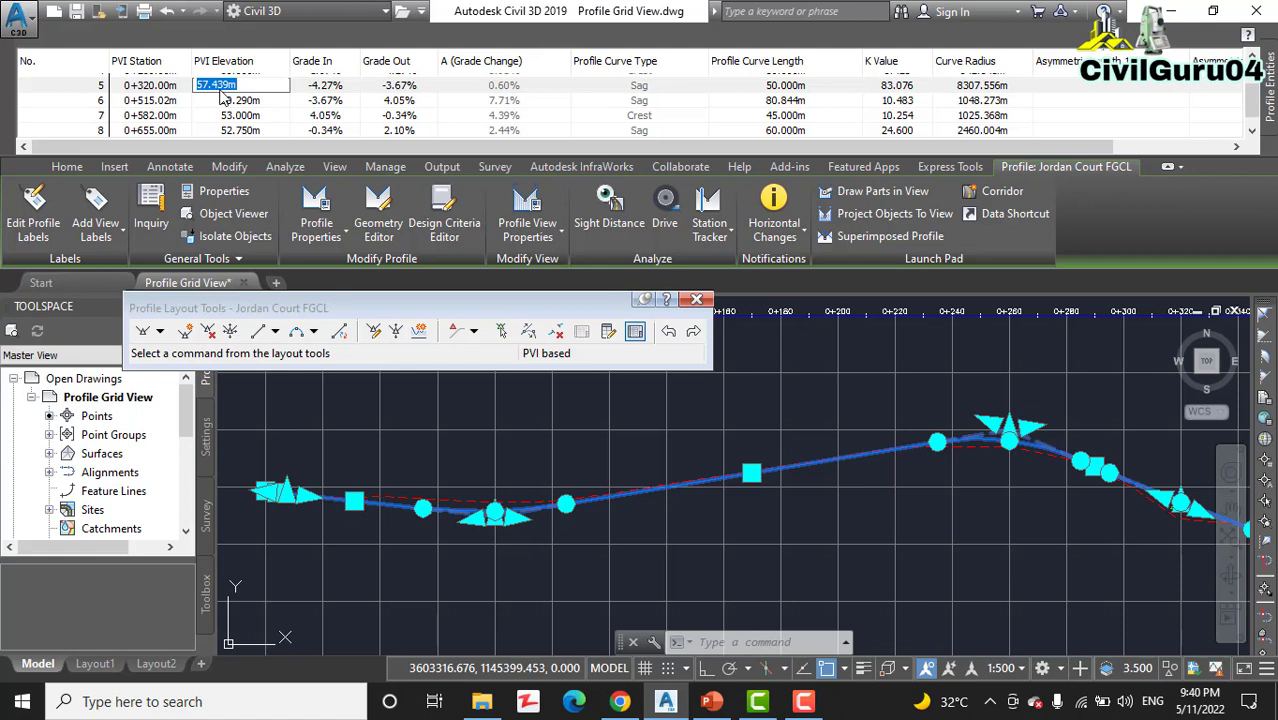
text(57.5)
key(Return)
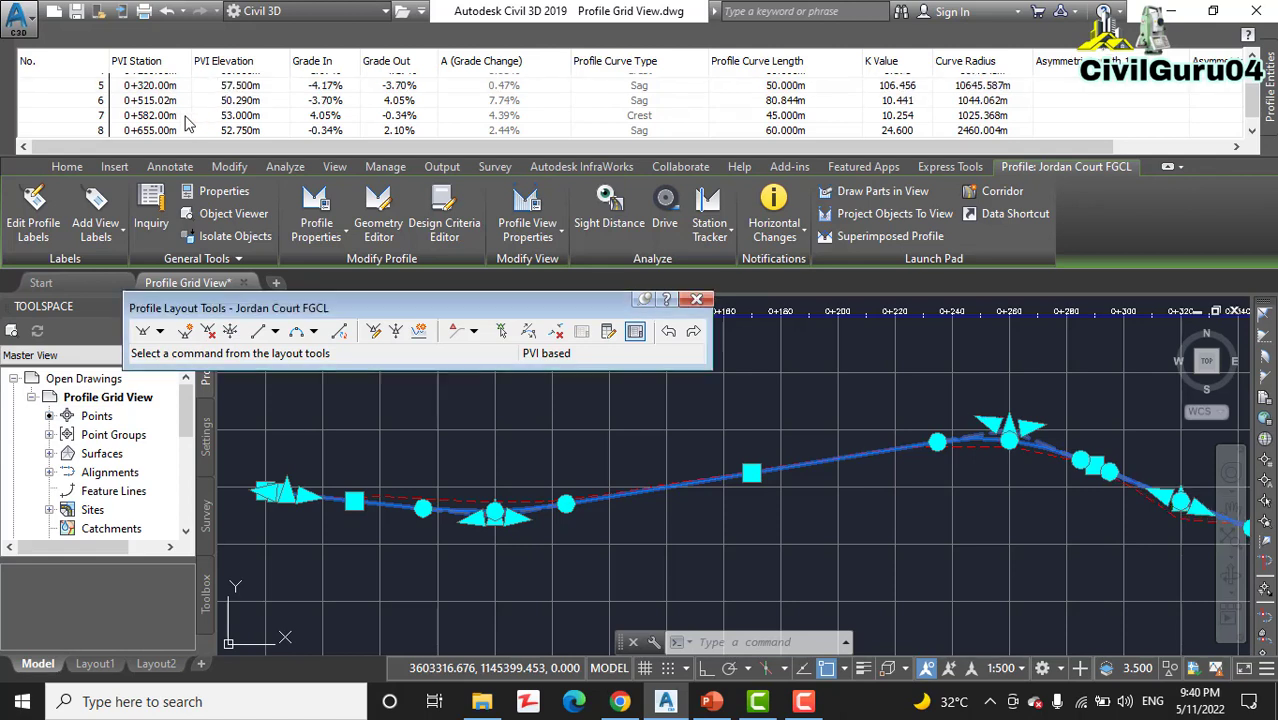
Step: Round PVI 6 to station 0+515 with elevation 50.000 m
click(155, 101)
click(155, 101)
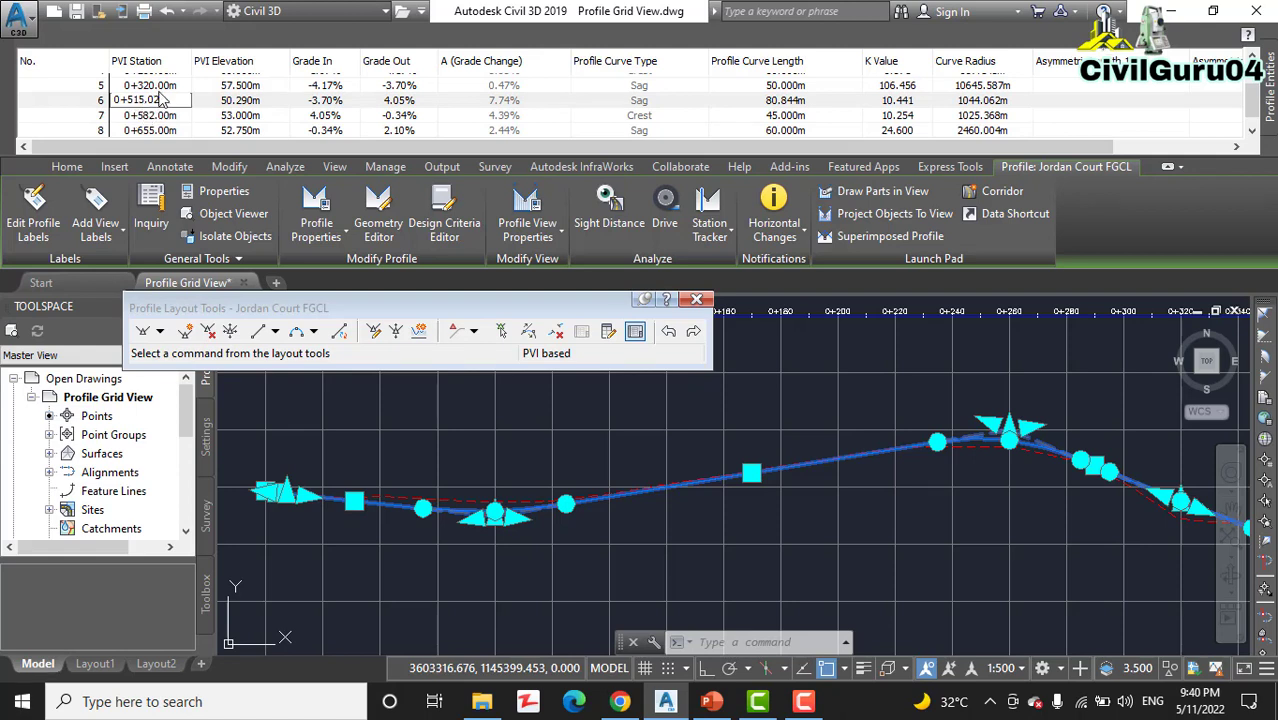
key(BackSpace)
key(BackSpace)
key(BackSpace)
key(BackSpace)
click(246, 104)
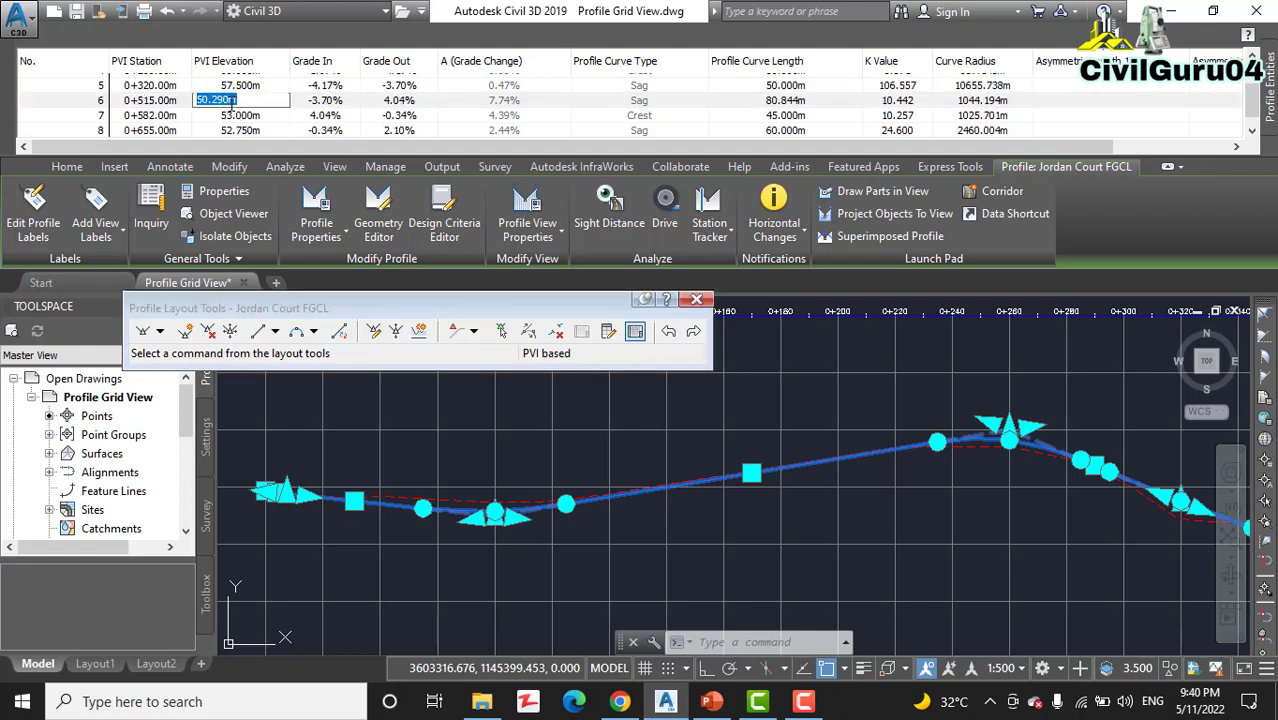
key(End)
key(Left)
key(BackSpace)
key(BackSpace)
key(BackSpace)
key(BackSpace)
key(Return)
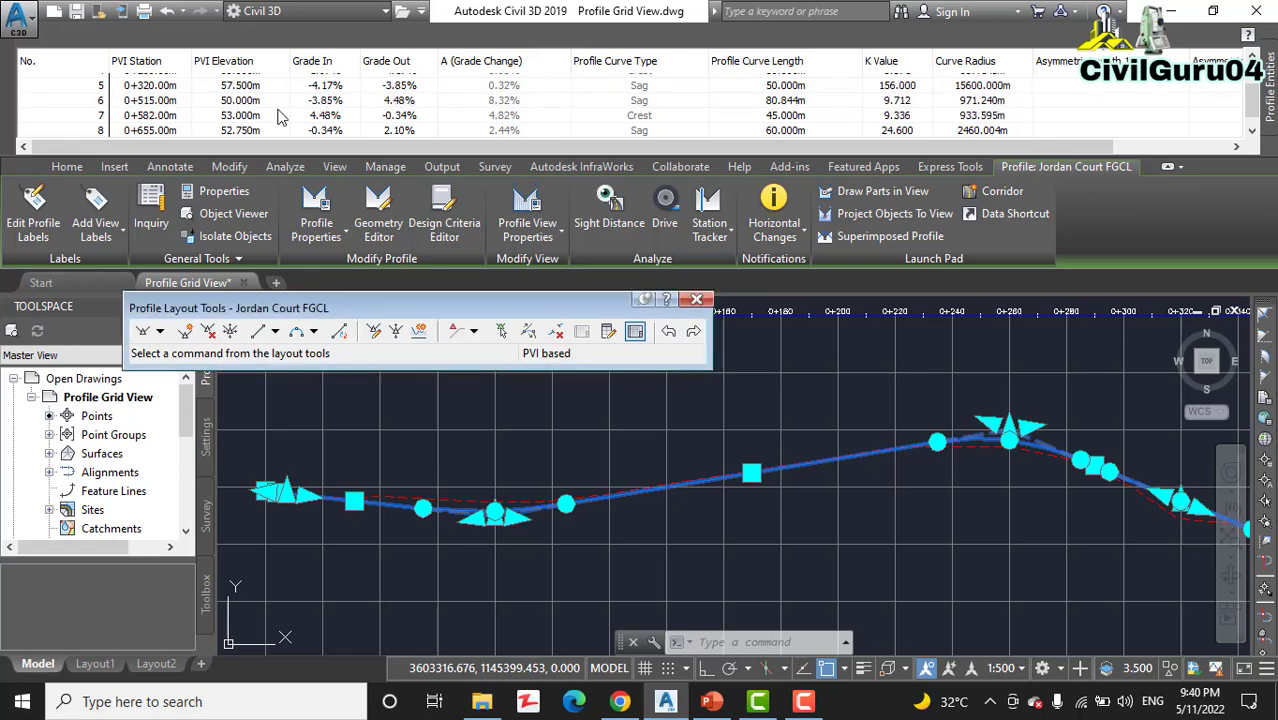
drag(285, 147, 378, 157)
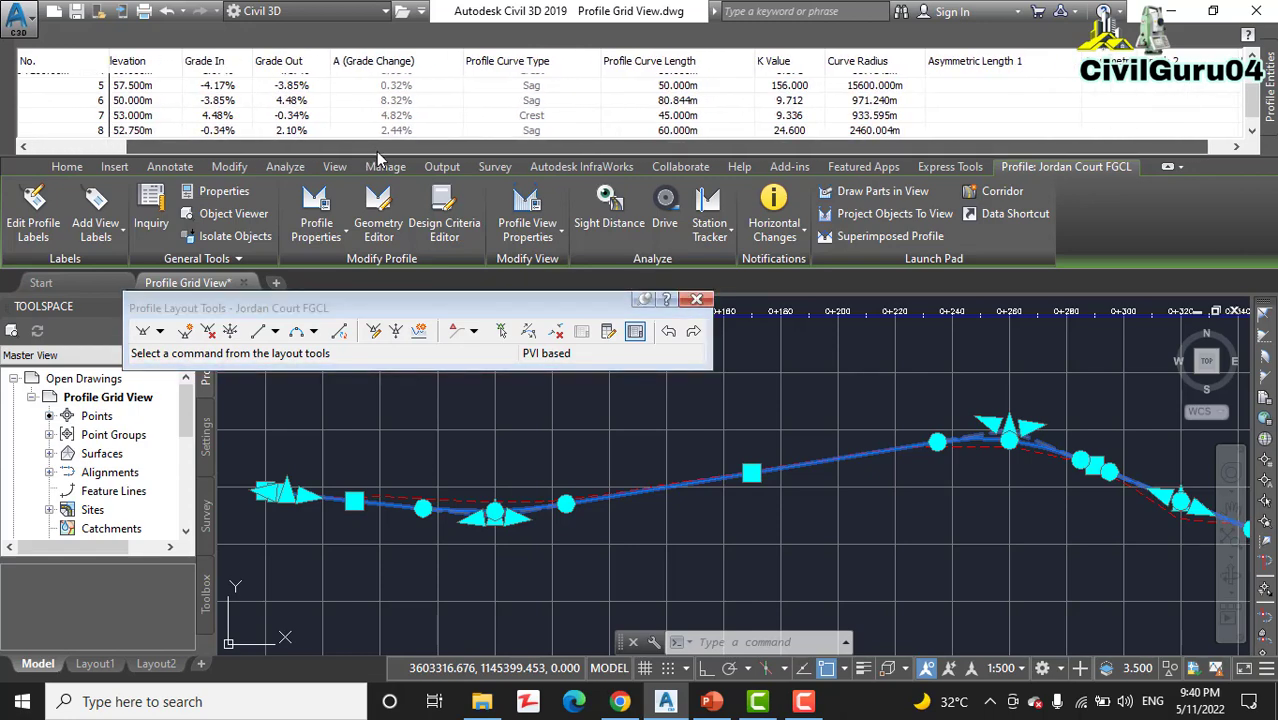
double_click(672, 87)
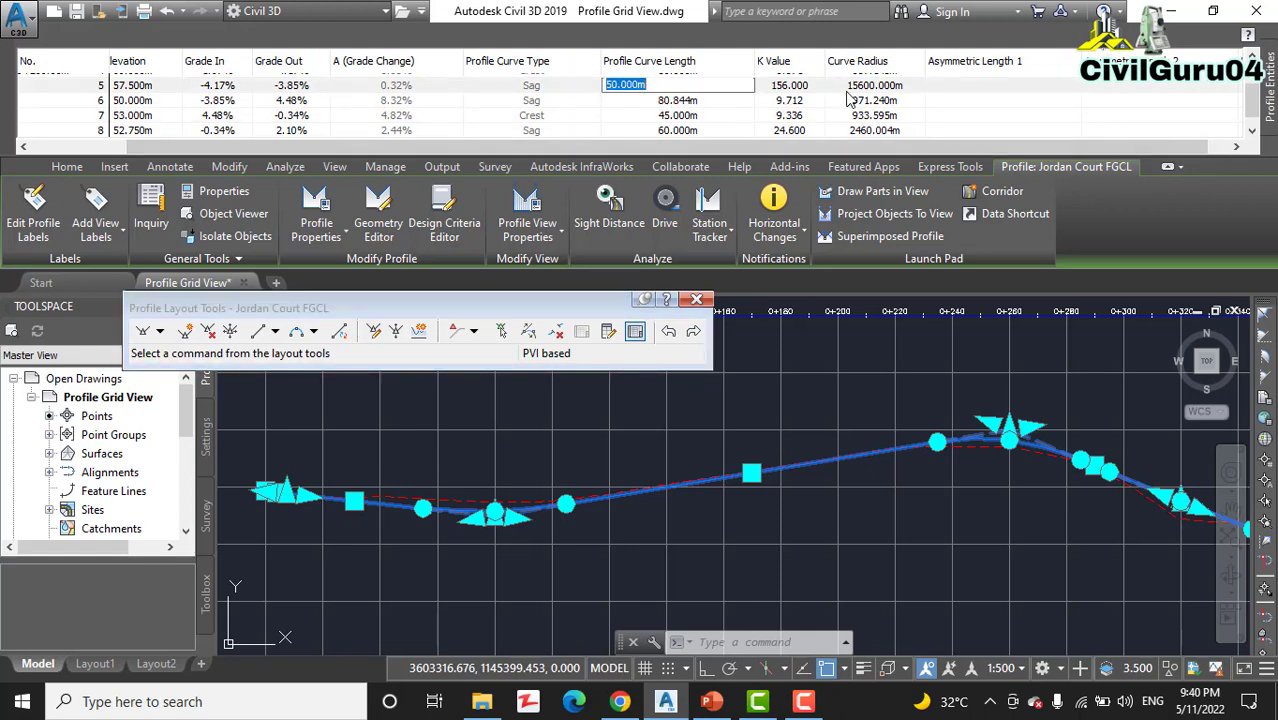
double_click(879, 101)
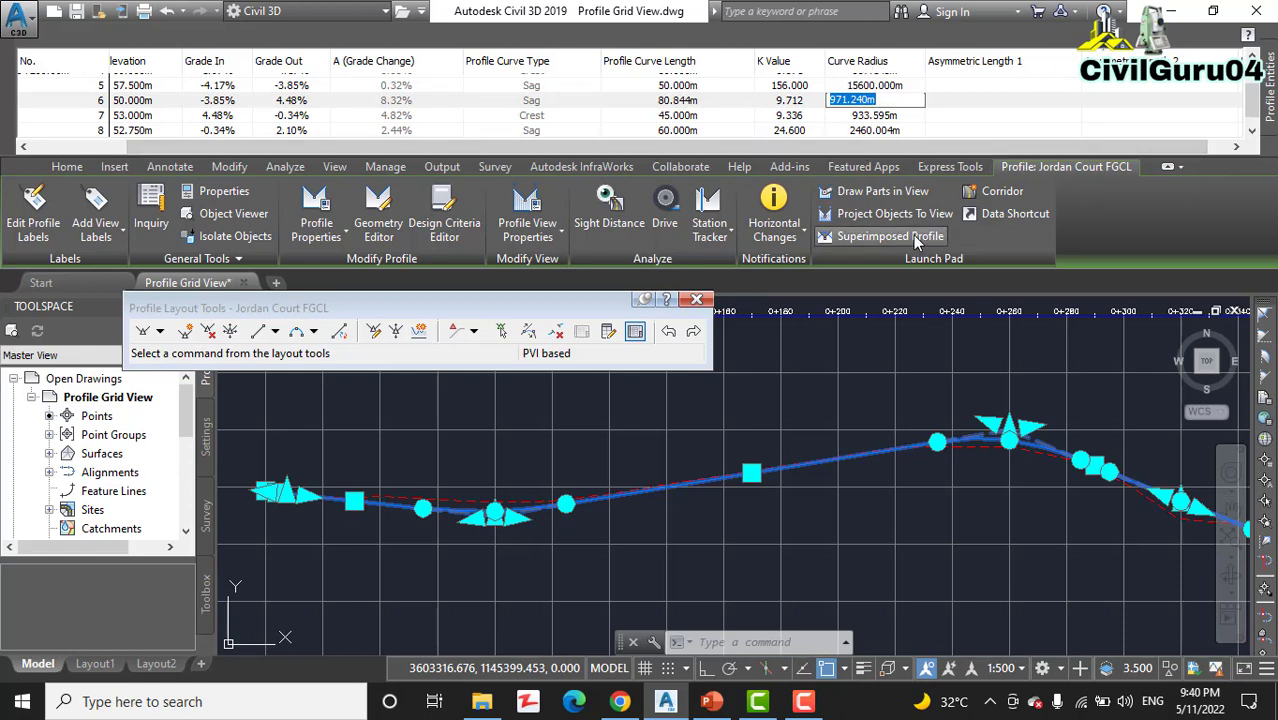
key(Return)
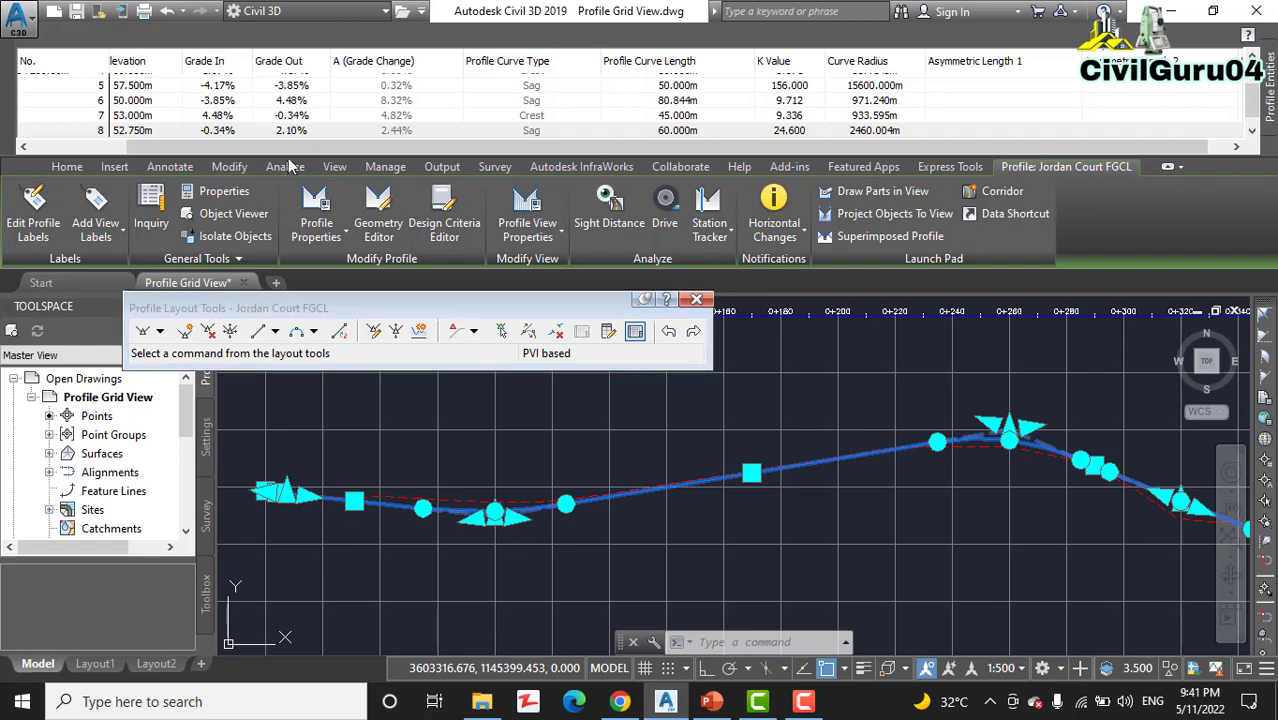
drag(270, 146, 175, 146)
click(168, 130)
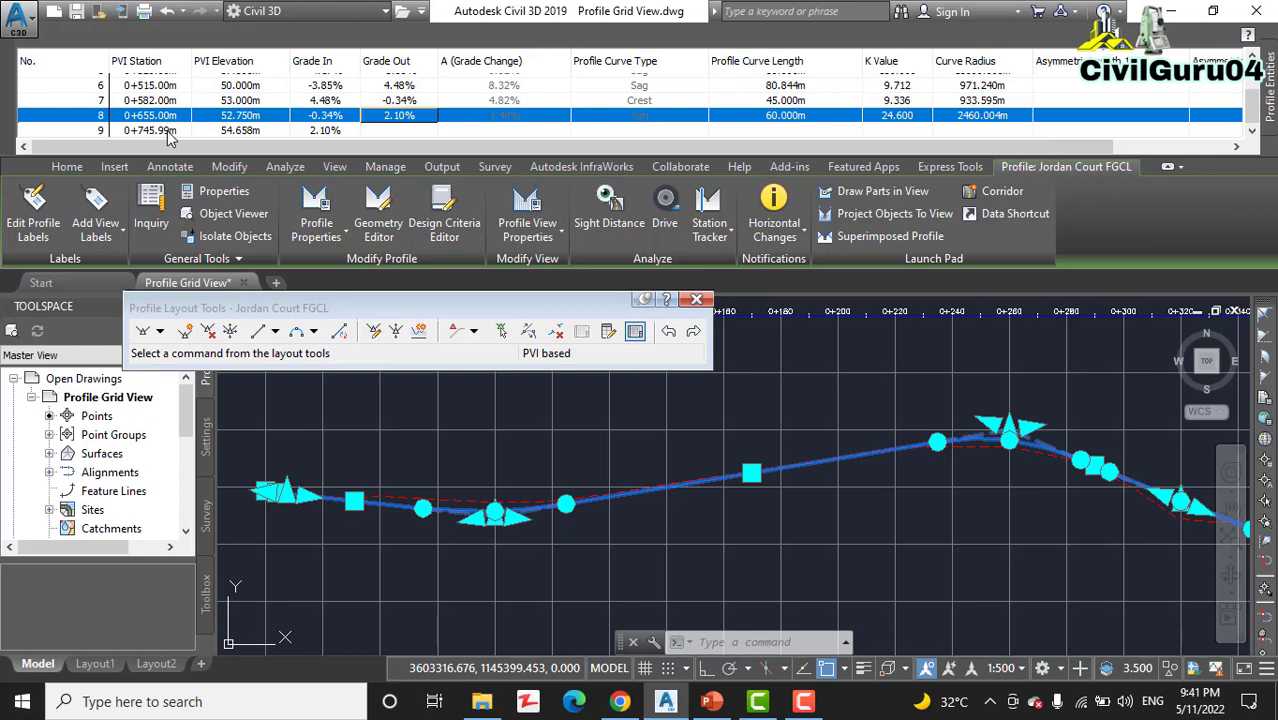
key(Return)
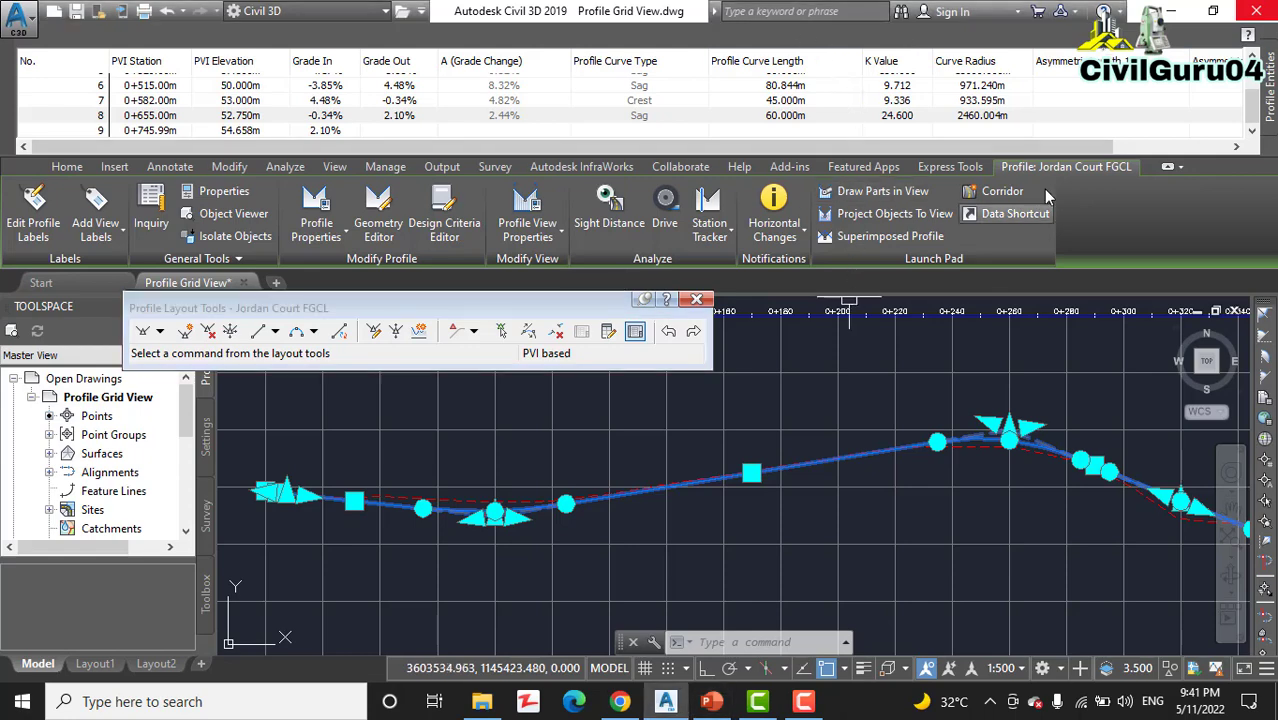
Step: Close the Profile Layout Tools toolbar, which also closes the Panorama PVI table
click(704, 299)
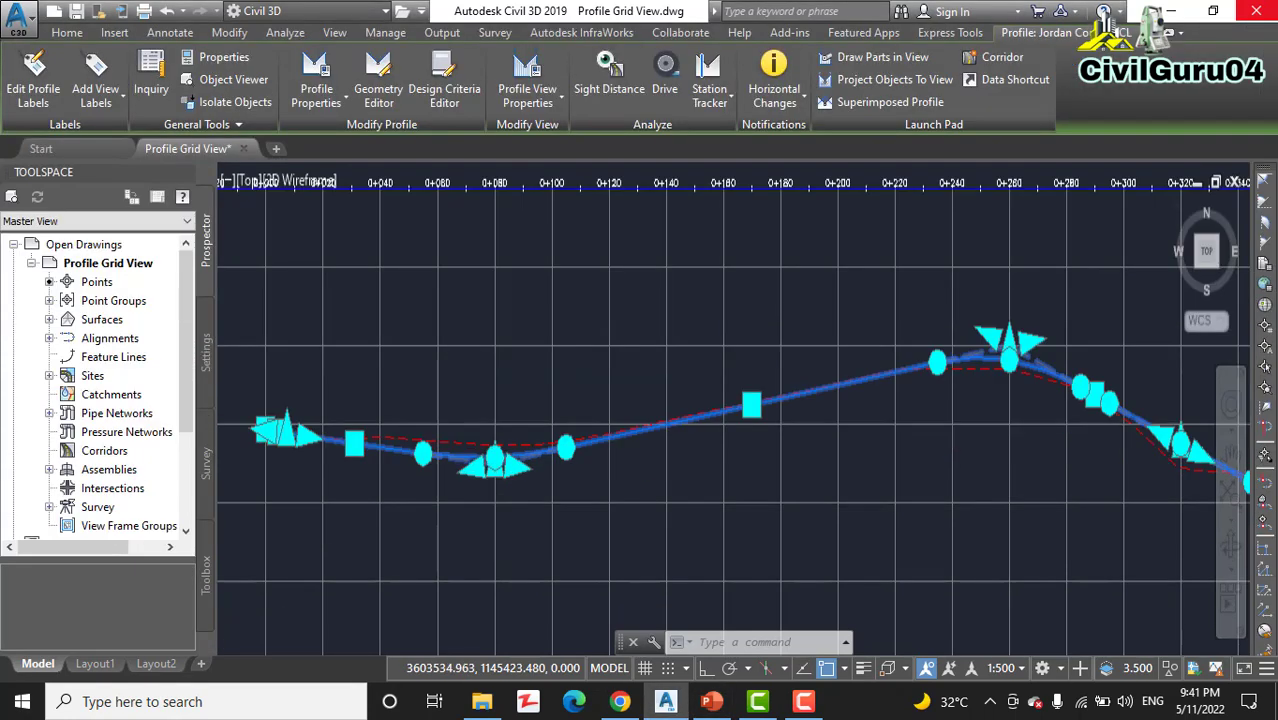